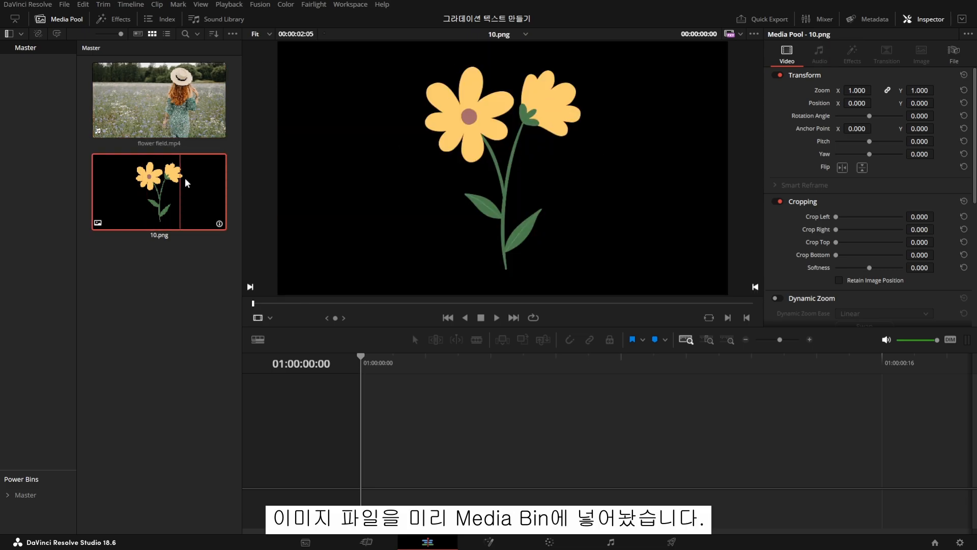
Step: Create a new timeline named 꽃밭 from the flower field.mp4 clip, keeping the project settings
click(182, 287)
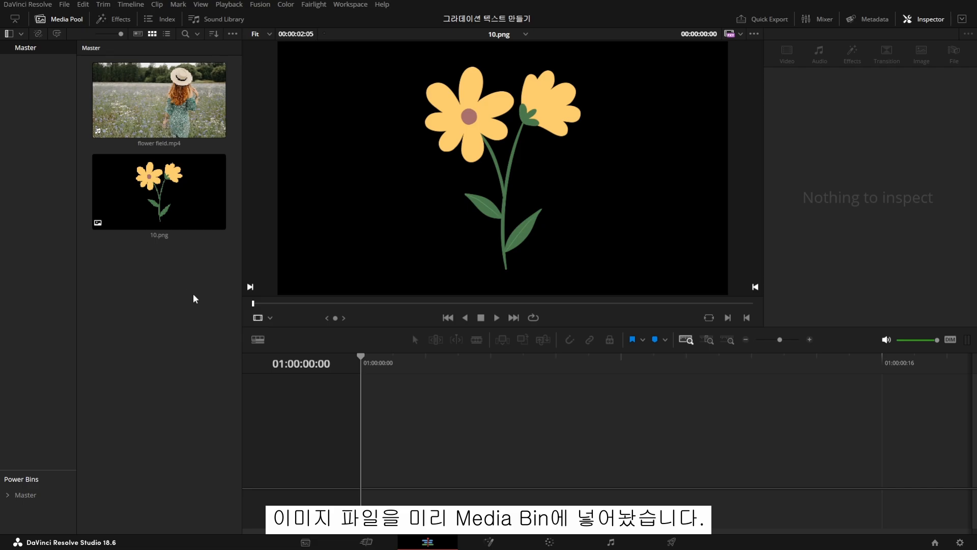
click(177, 118)
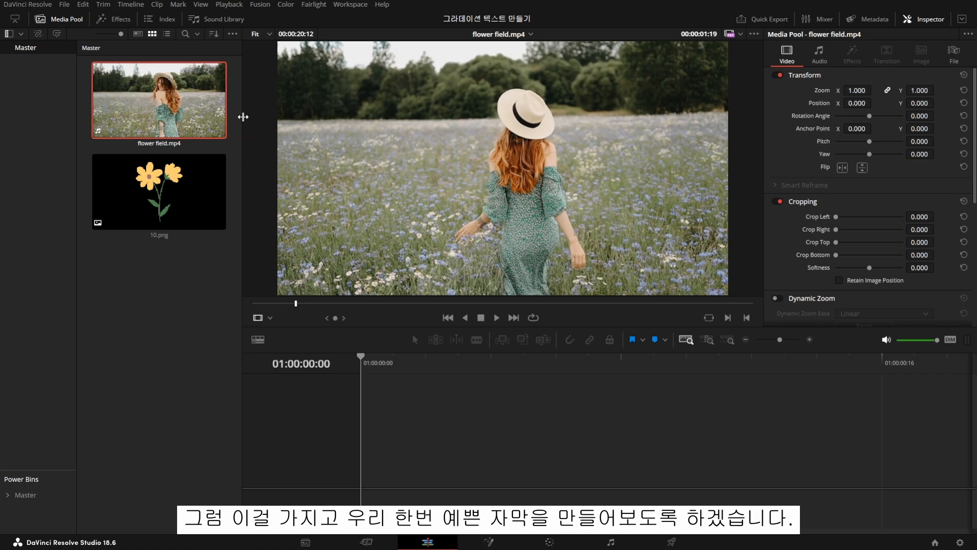
click(218, 312)
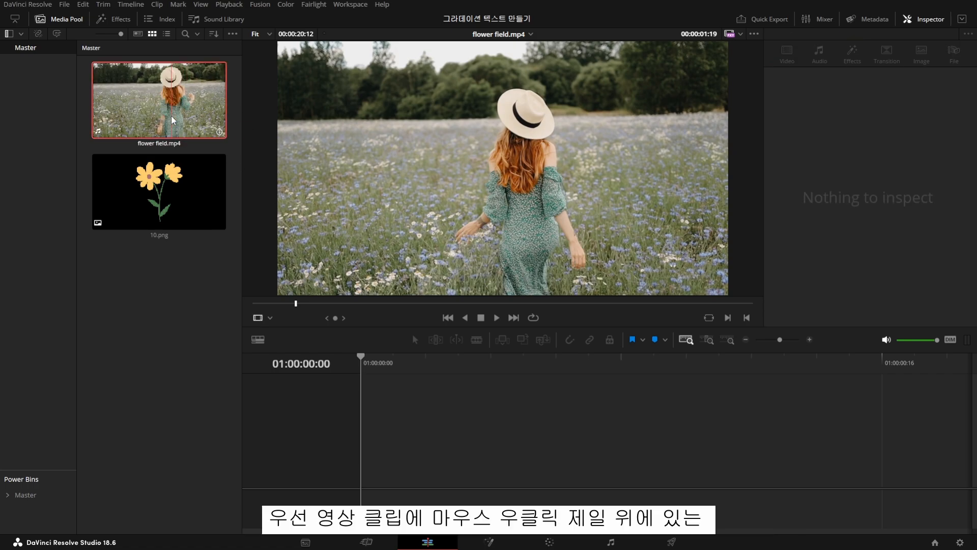
click(173, 120)
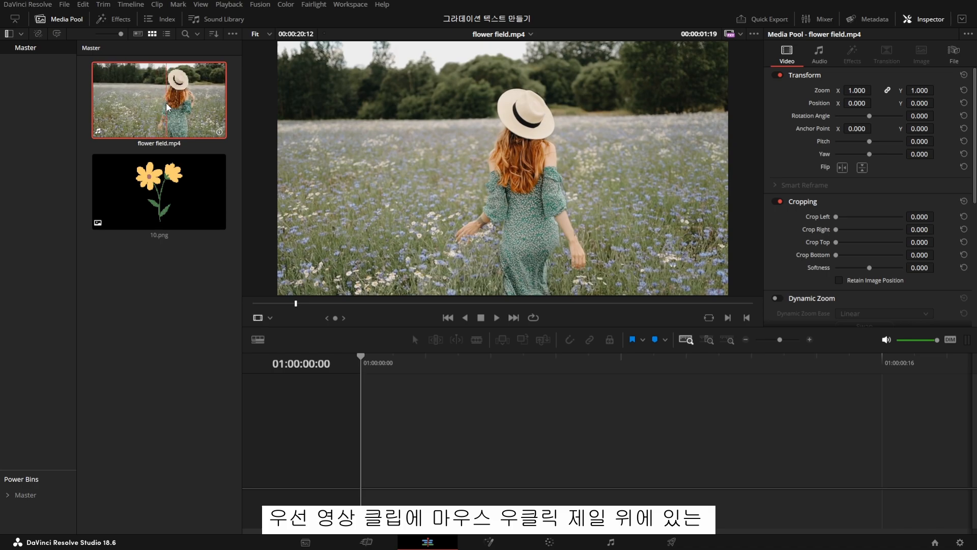
right_click(168, 107)
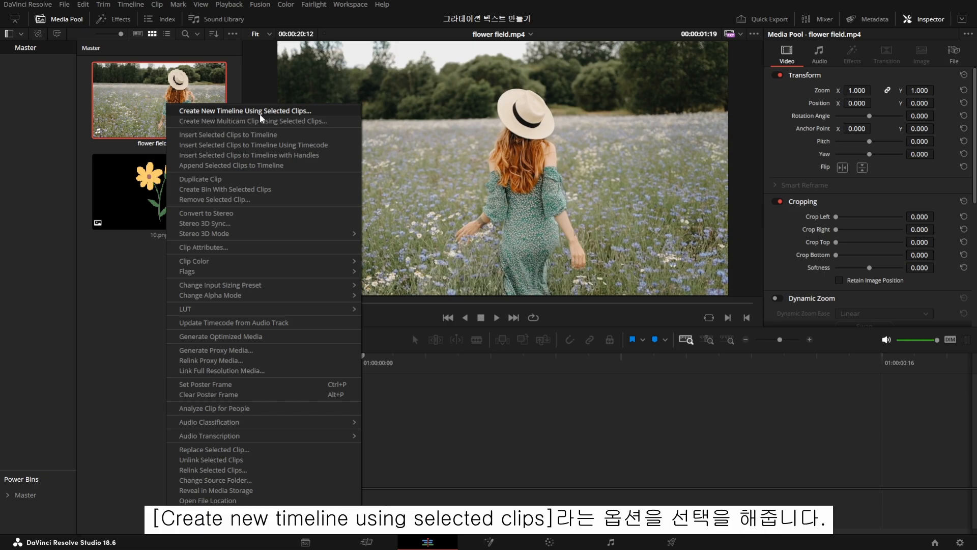
click(293, 112)
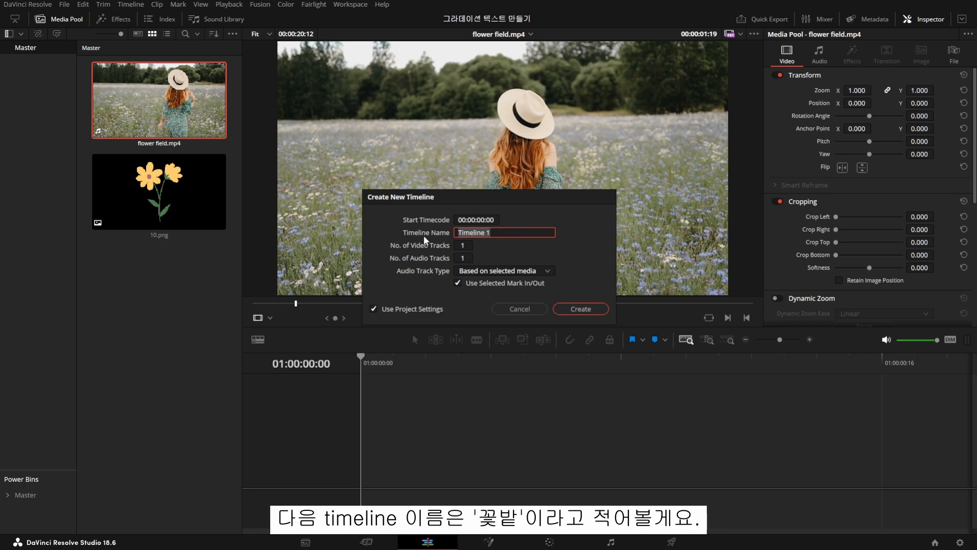
key(BackSpace)
text(꽃바)
click(586, 313)
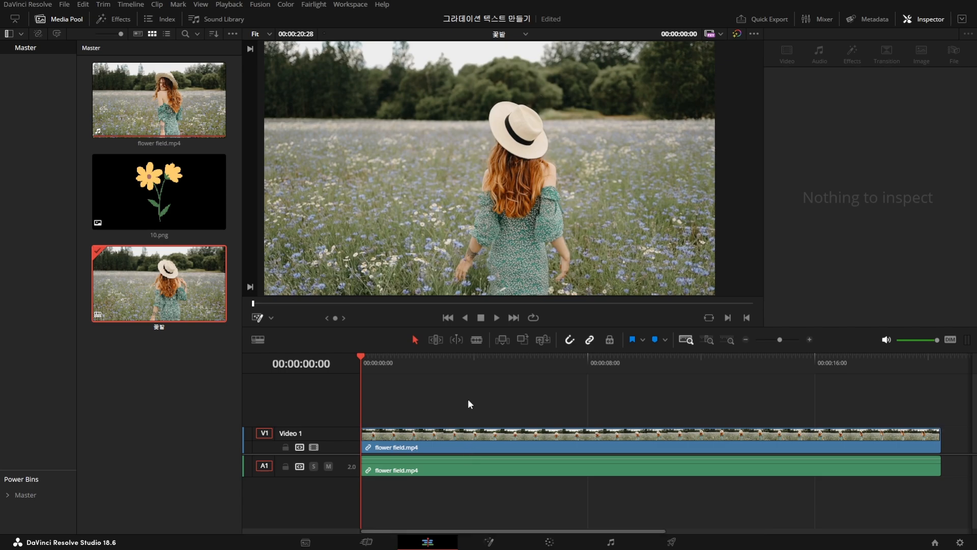
Step: Hide the media pool and set the flower field.mp4 clip's duration in the timeline to 5 seconds
click(65, 20)
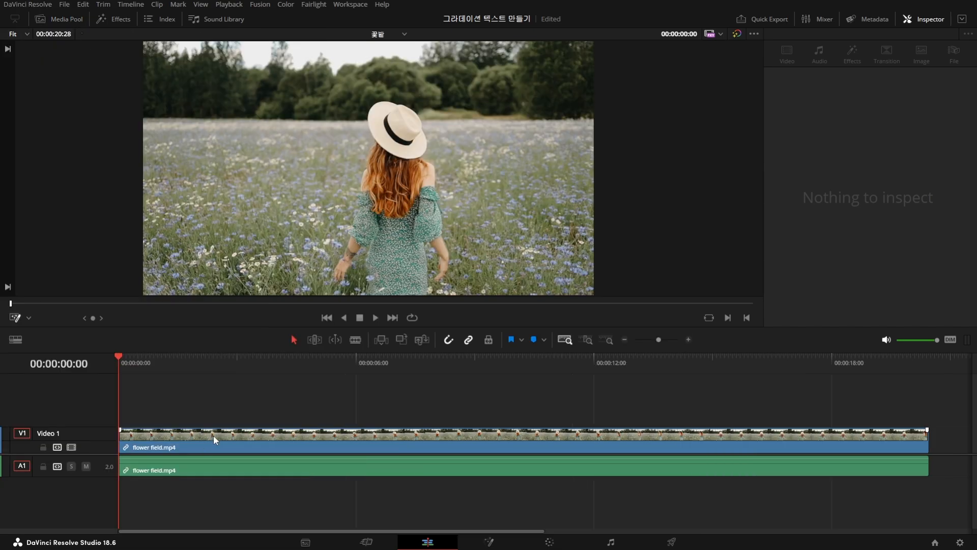
click(235, 437)
click(277, 415)
click(271, 444)
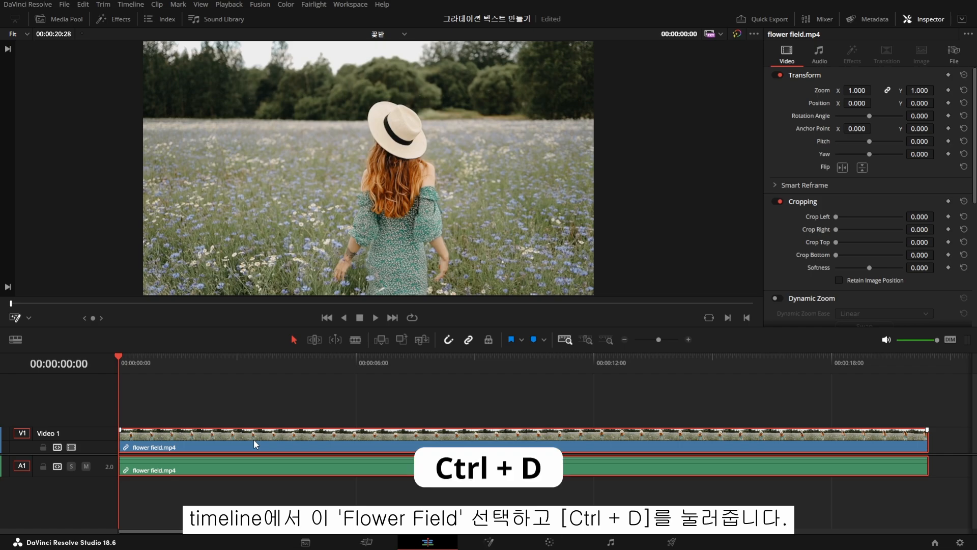
key(ctrl+d)
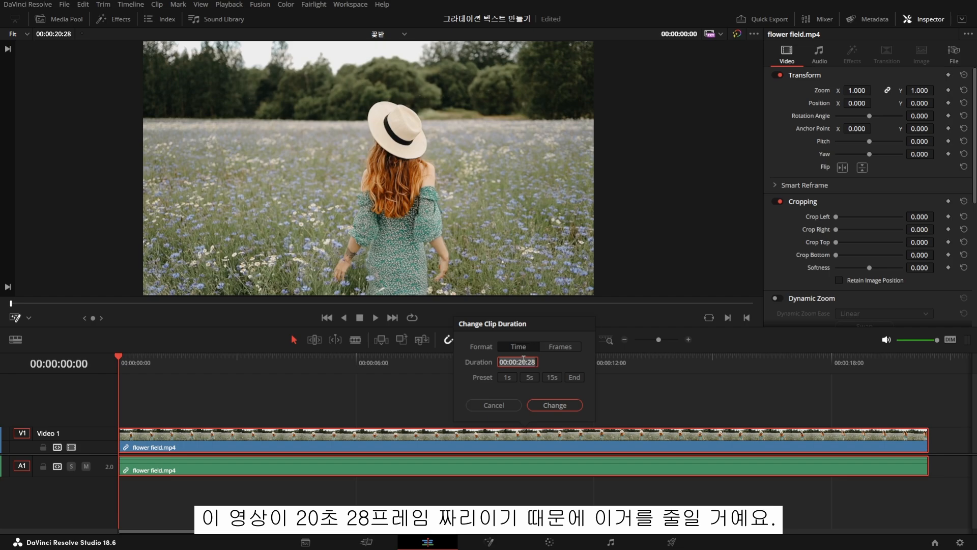
click(536, 375)
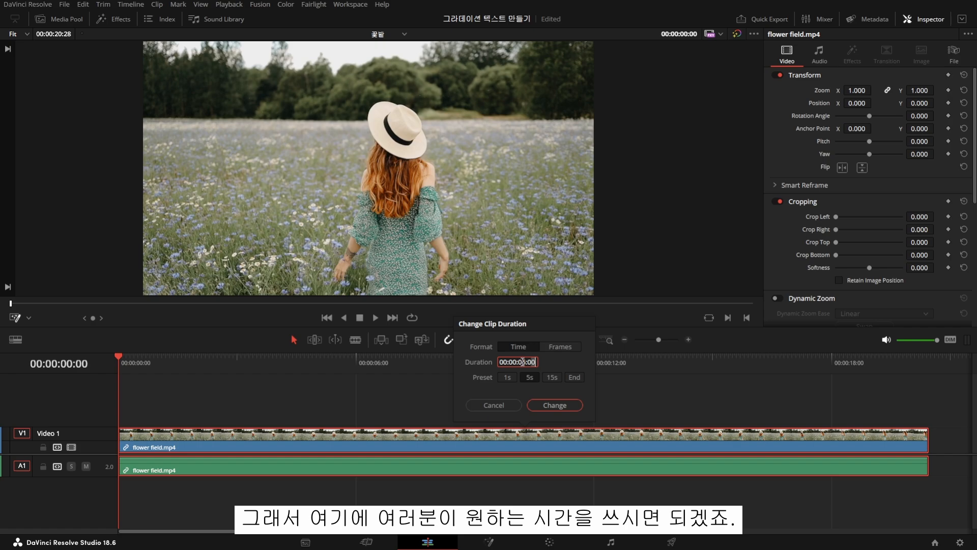
key(Left)
key(Left)
key(Left)
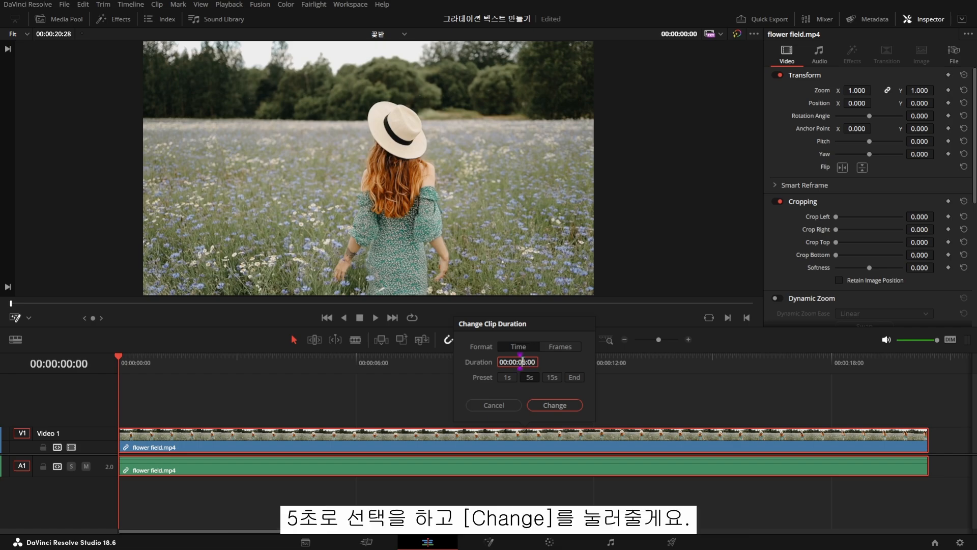
click(554, 405)
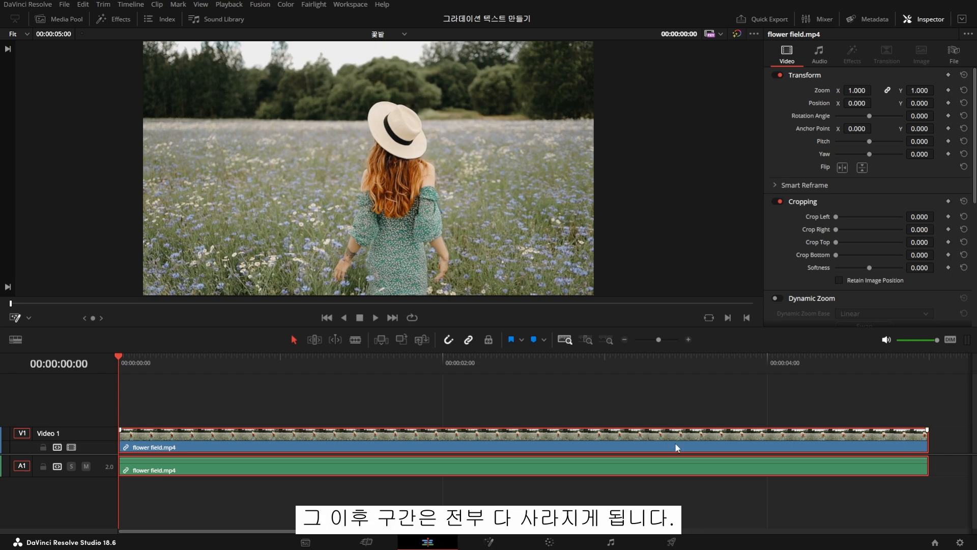
click(279, 415)
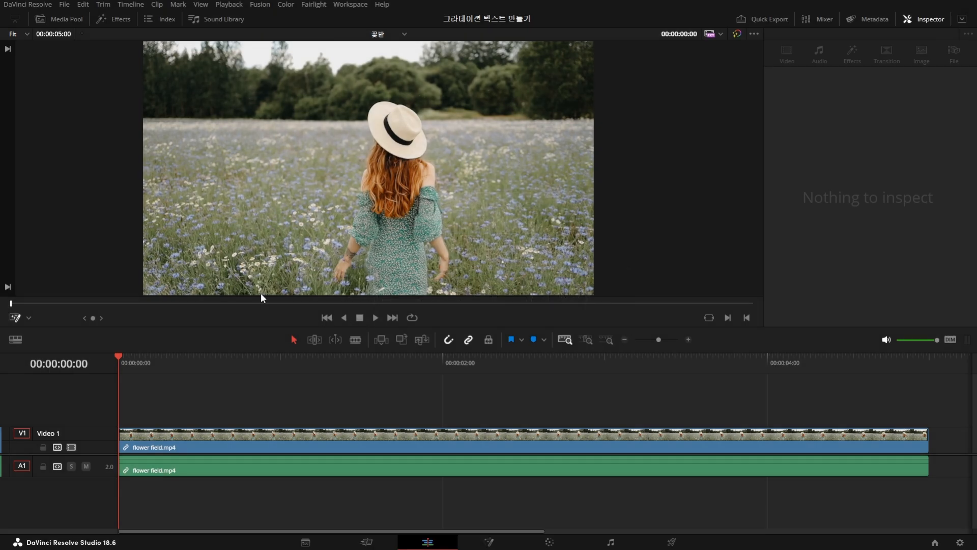
Step: Add a Text+ title on a new video track above flower field.mp4 at the timeline's start, and hide the effects library
click(117, 19)
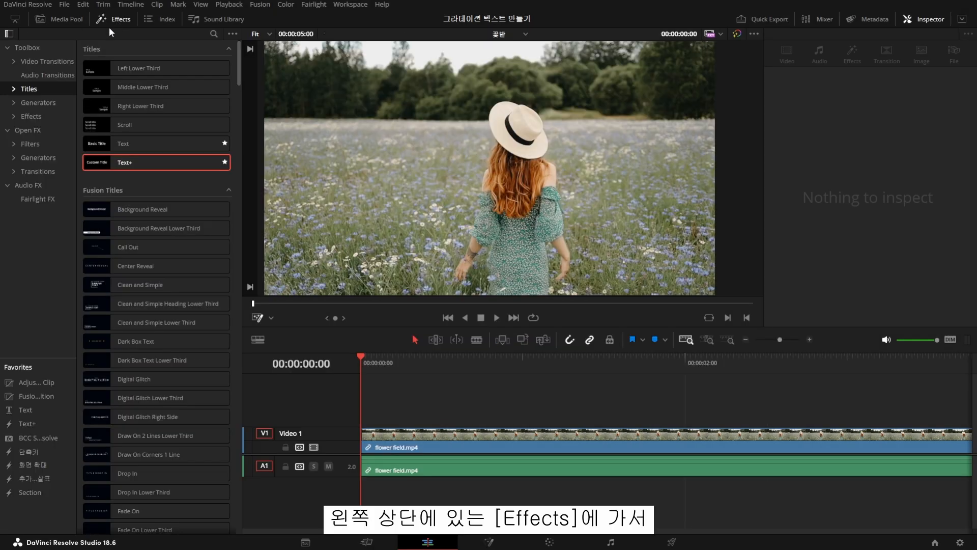
click(35, 89)
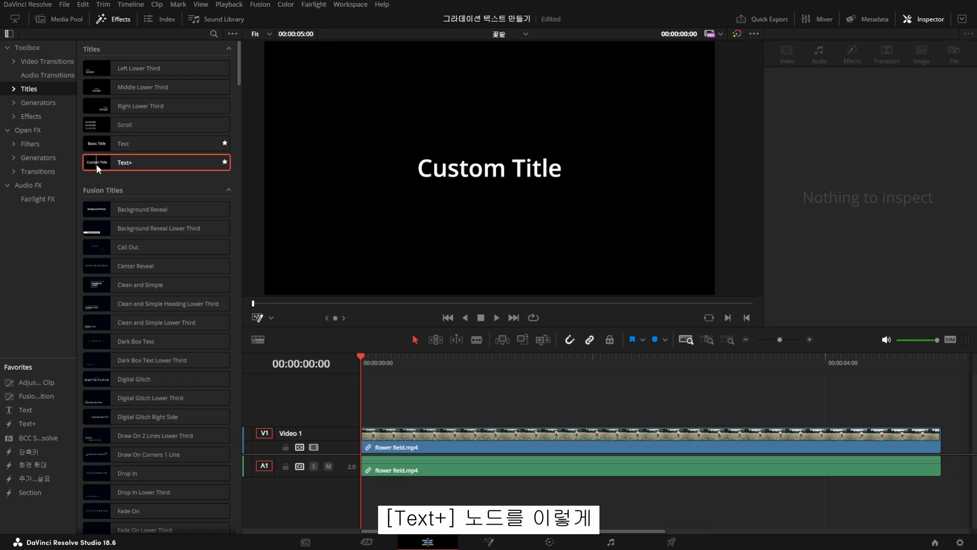
drag(96, 164, 373, 416)
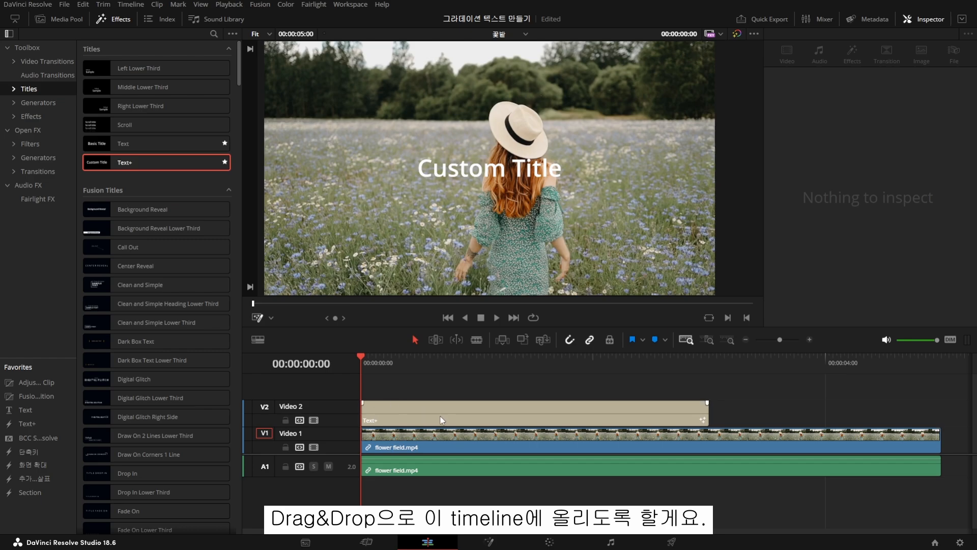
click(120, 20)
click(190, 407)
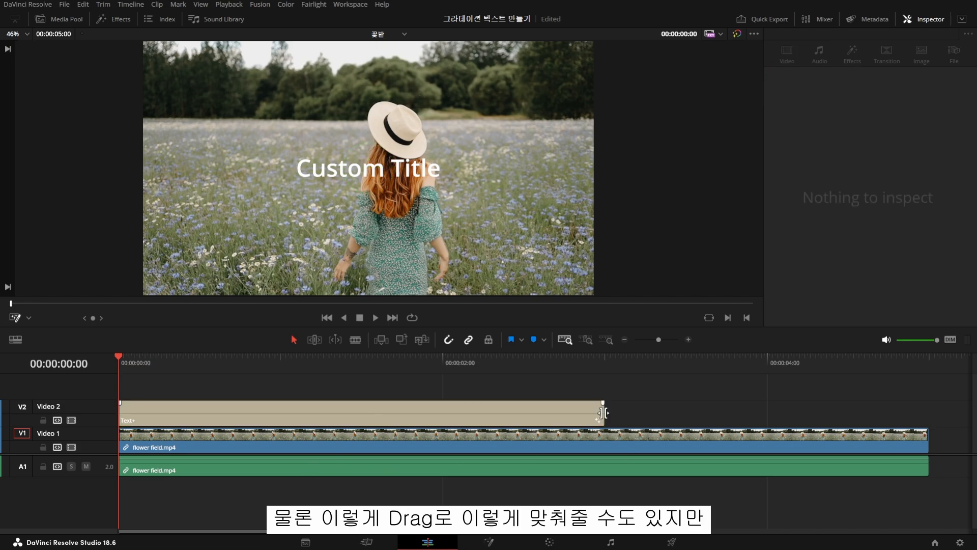
drag(603, 412, 925, 410)
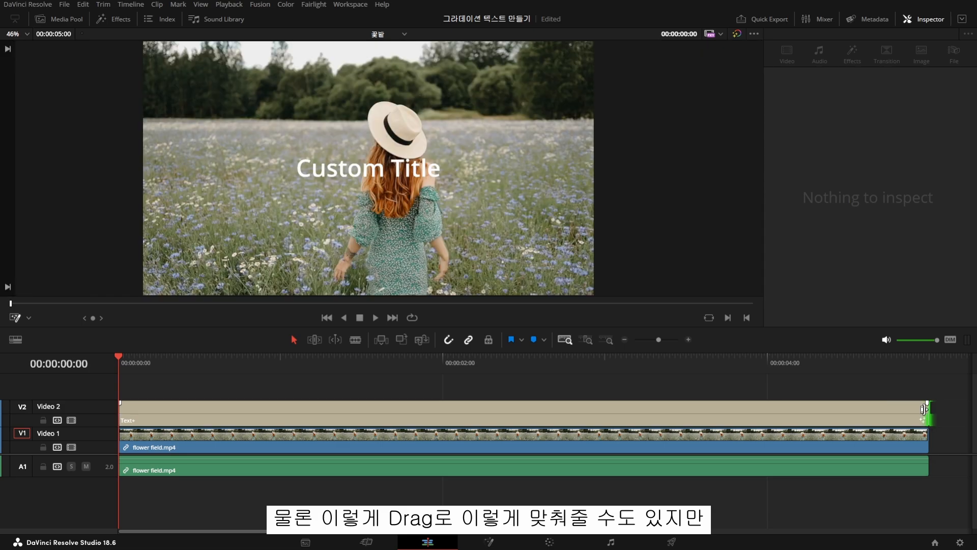
key(ctrl+z)
Step: Set the Text+ clip's duration to 5 seconds
click(315, 406)
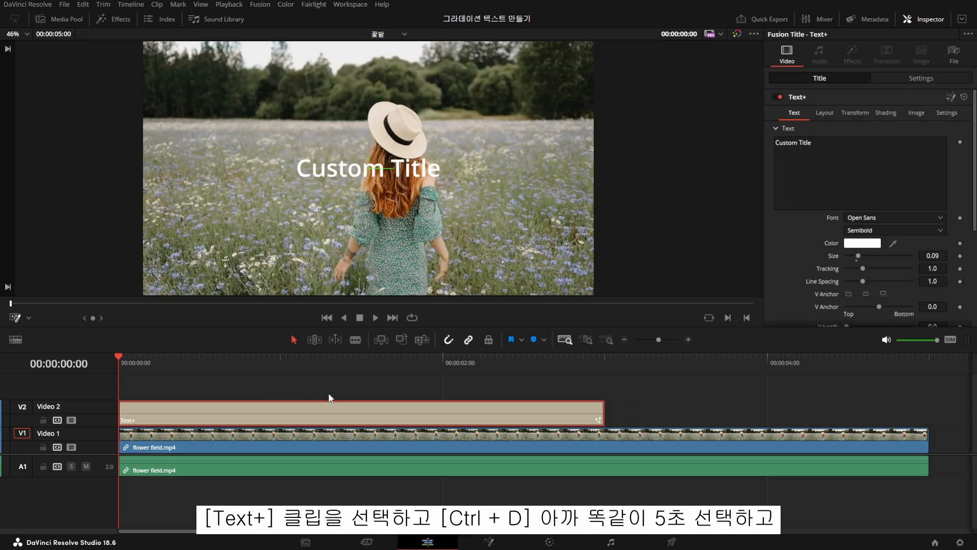
key(ctrl+d)
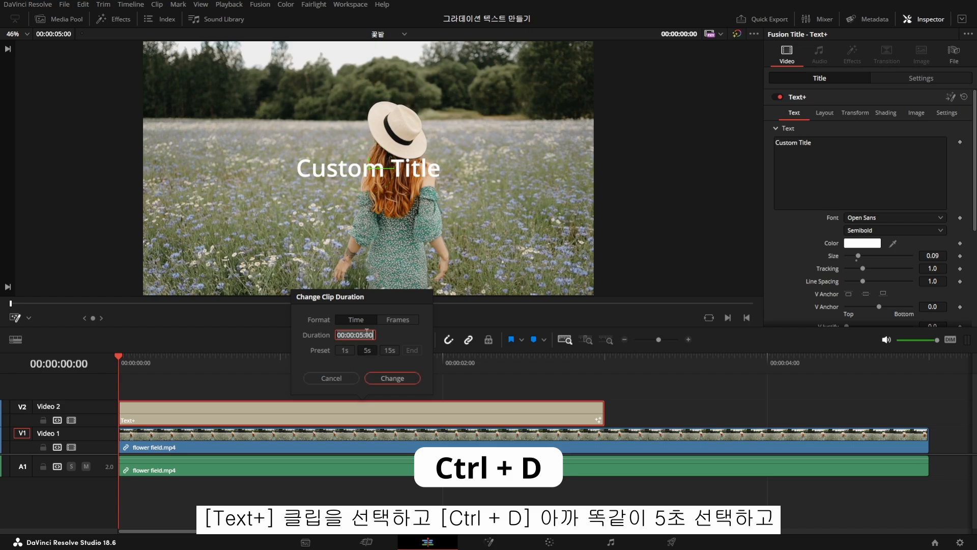
click(399, 377)
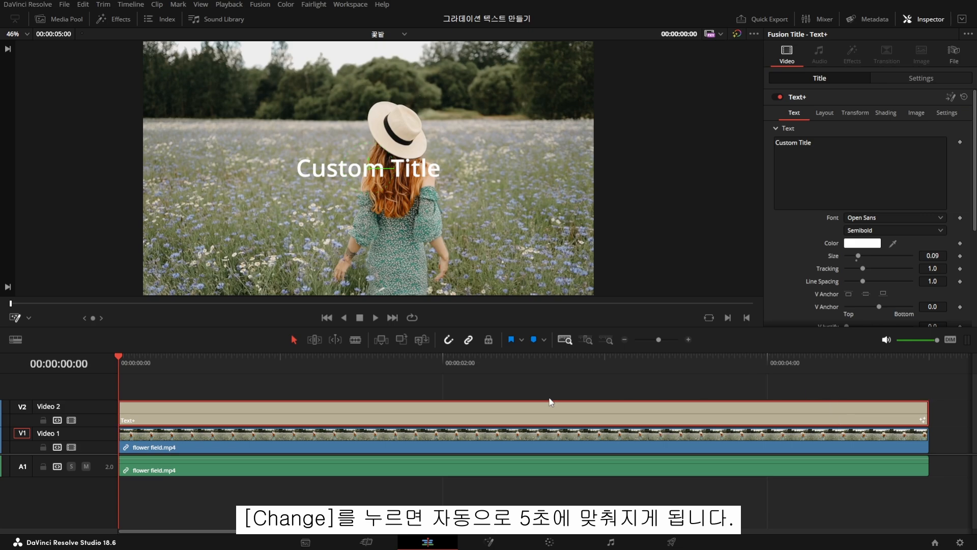
Step: Replace the Text+ title's placeholder text with "아름다운 꽃밭에서 보낸 하루"
click(836, 176)
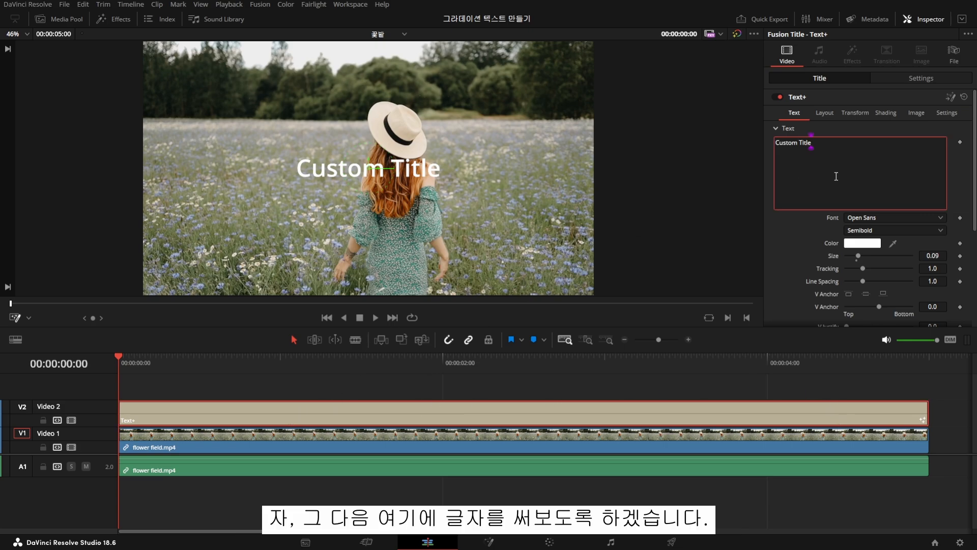
key(ctrl+a)
text(아름다운)
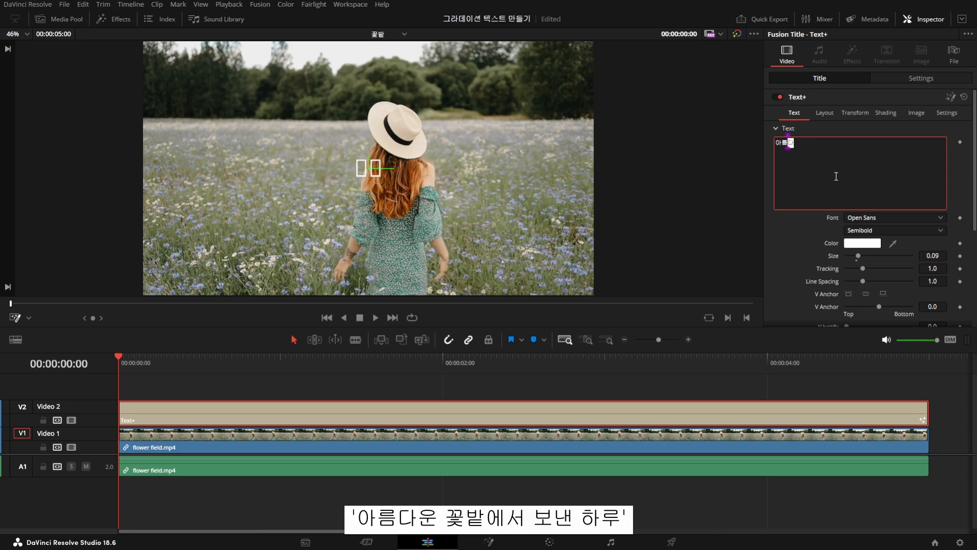
text( 꽃밭에서 보낸)
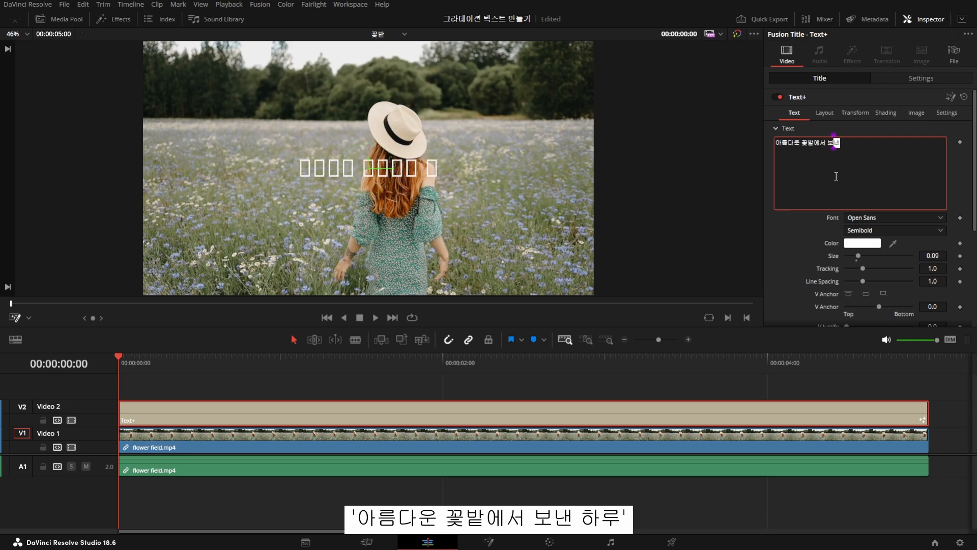
text( 하루)
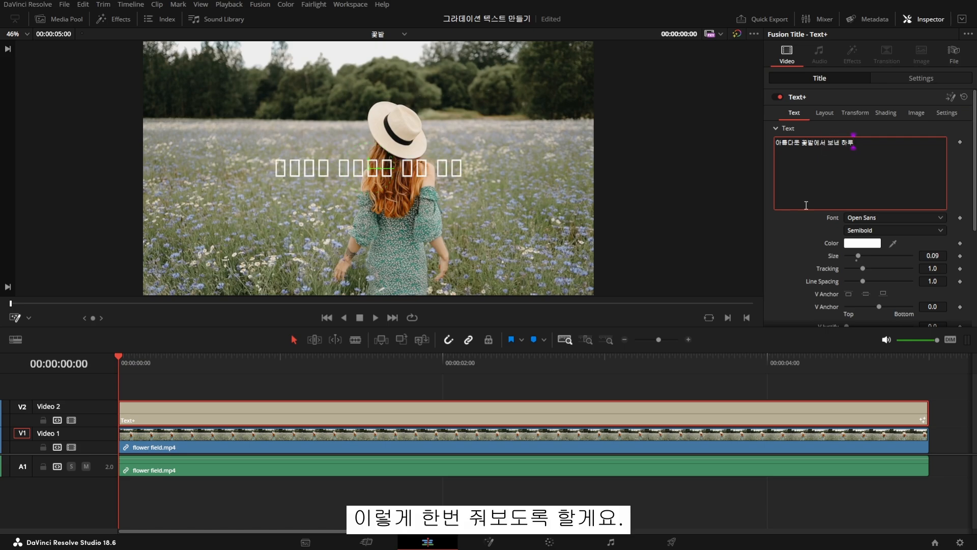
Step: Change the title's font to ONE Mobile POP
scroll(477, 181, down, 1)
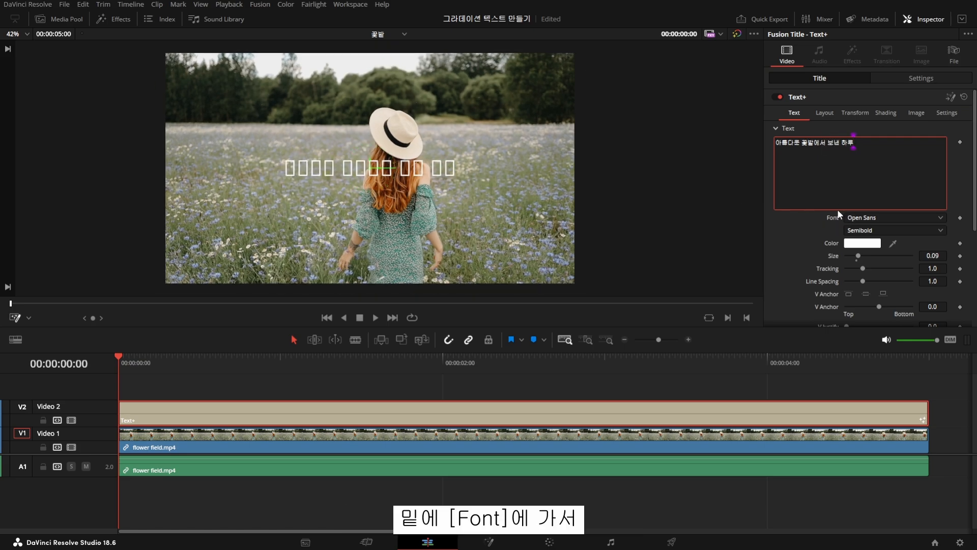
click(867, 217)
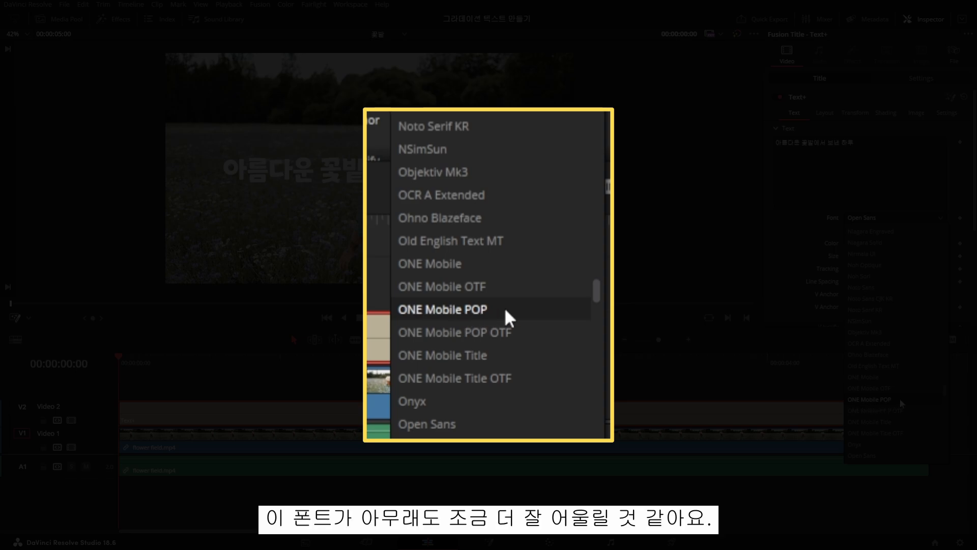
click(898, 400)
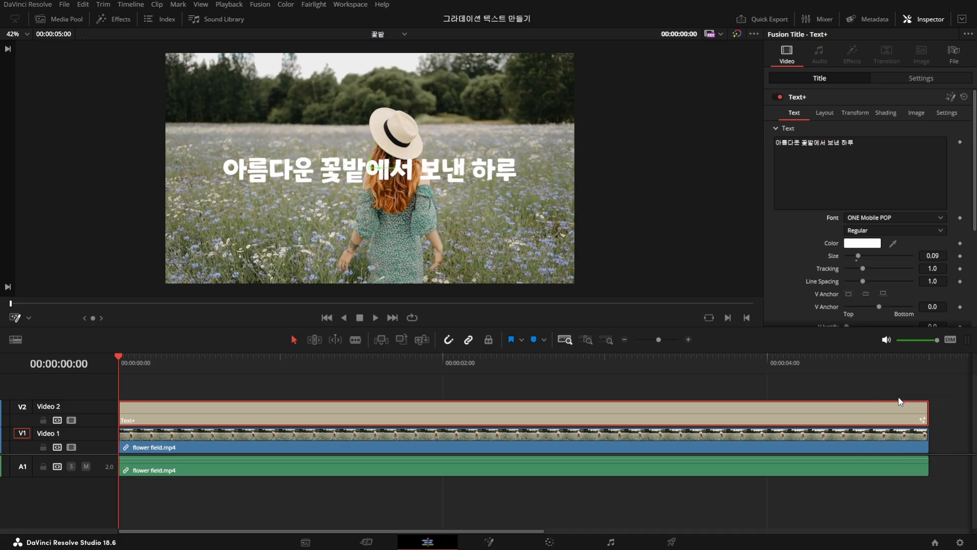
Step: Lower the title in the frame by setting its layout Center Y to 0.133
scroll(478, 211, up, 1)
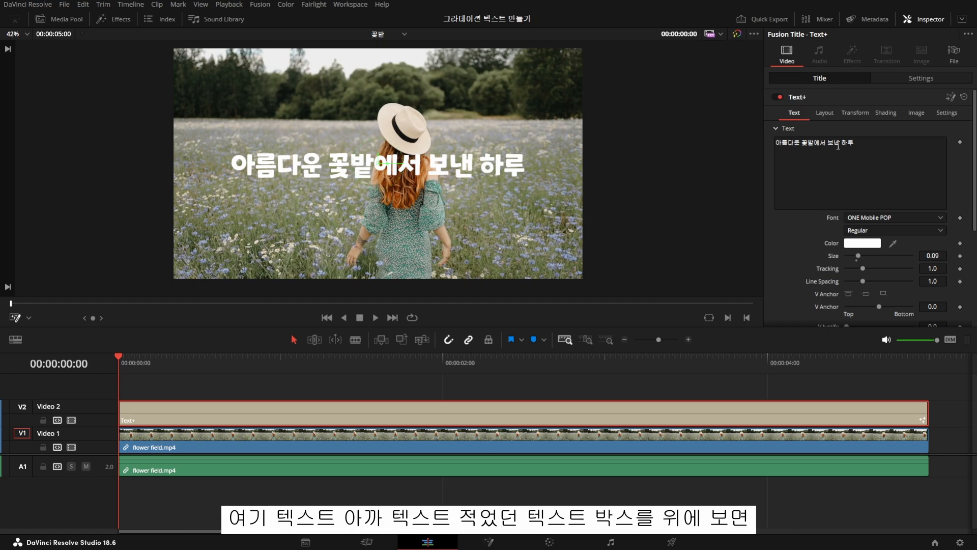
click(831, 113)
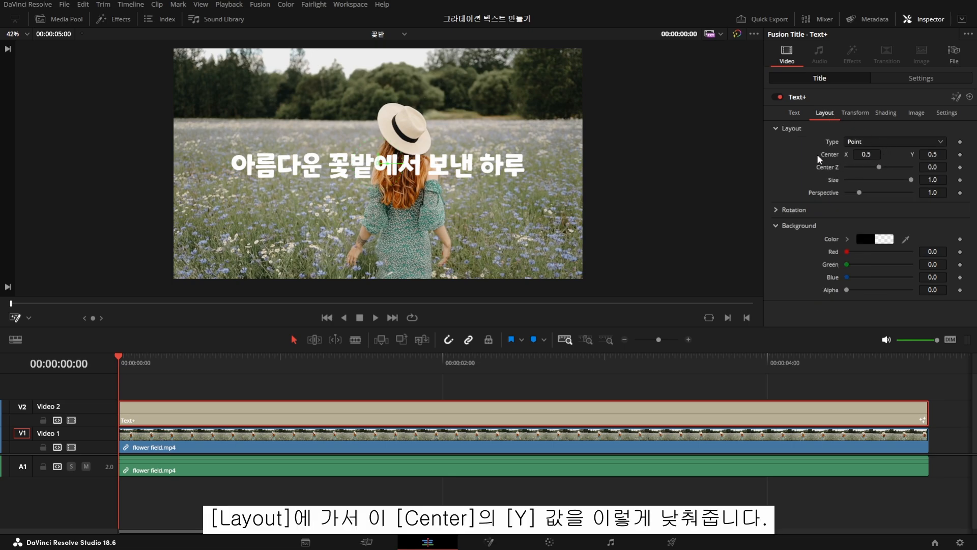
drag(941, 155, 905, 155)
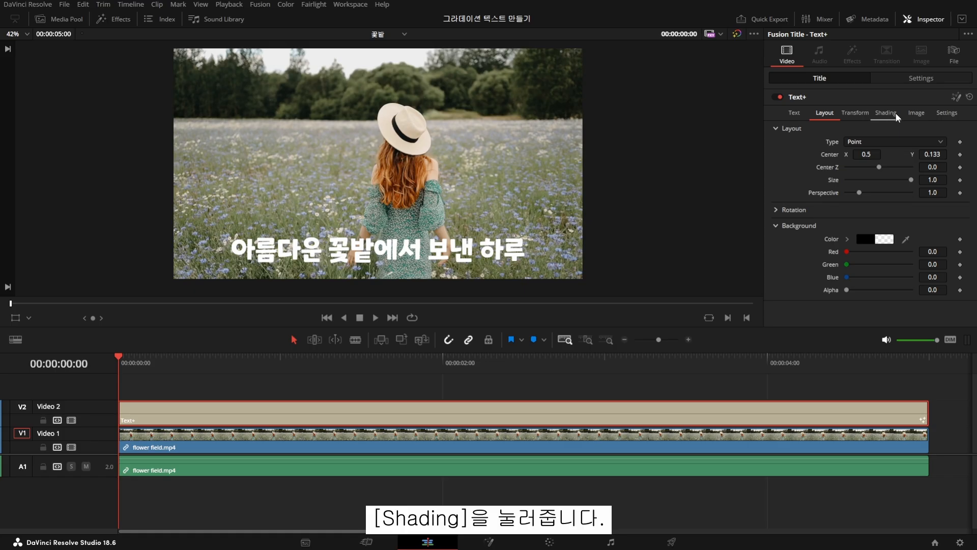
Step: Change the fill type of the title's shading element 1 from solid to Gradient
click(894, 116)
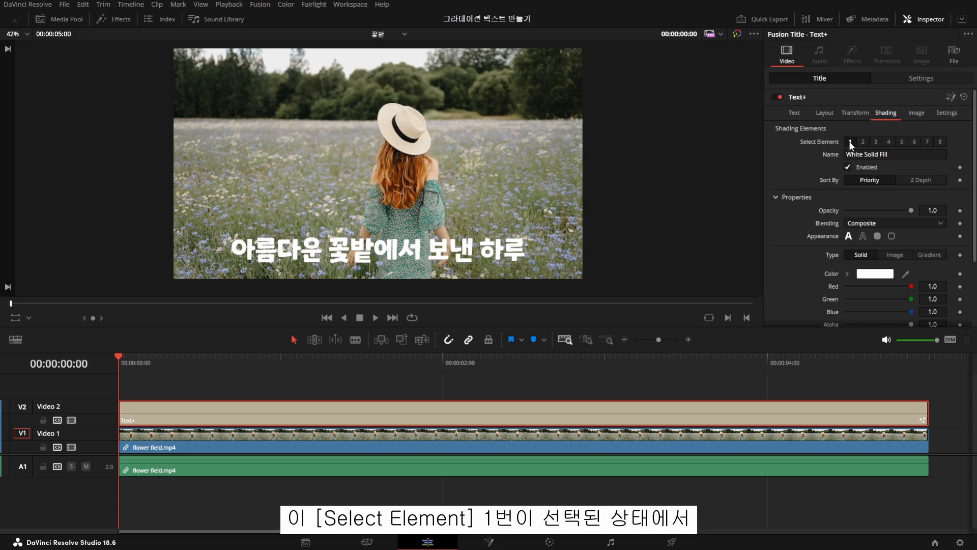
scroll(848, 187, down, 2)
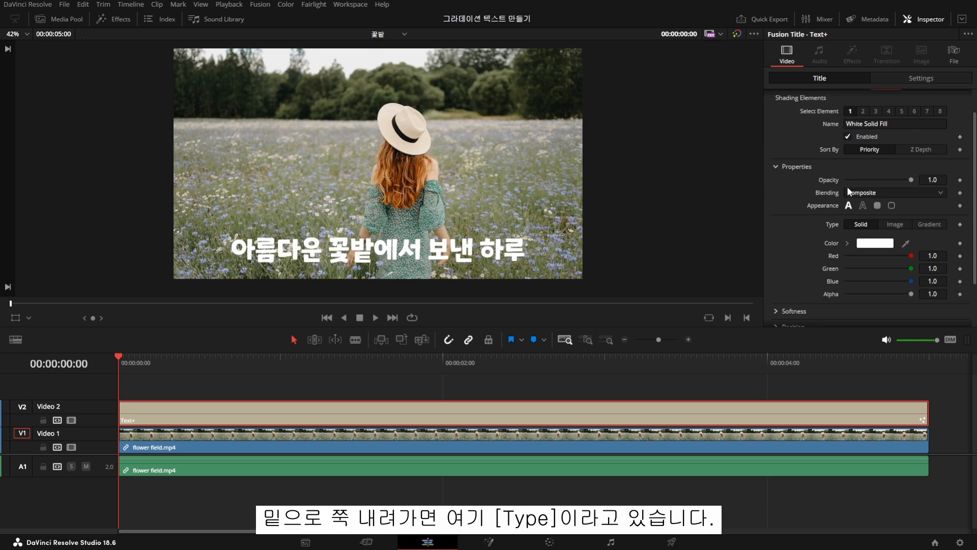
scroll(847, 190, down, 2)
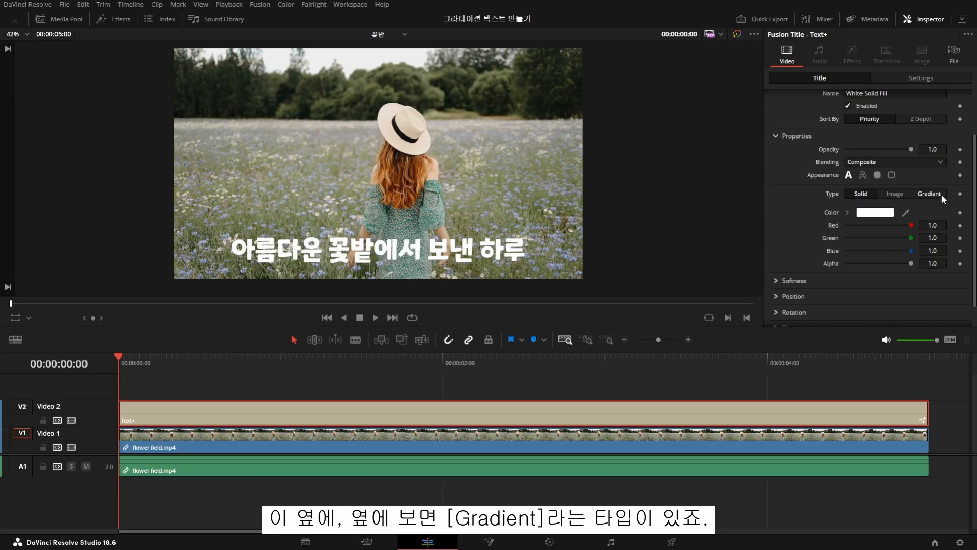
click(935, 193)
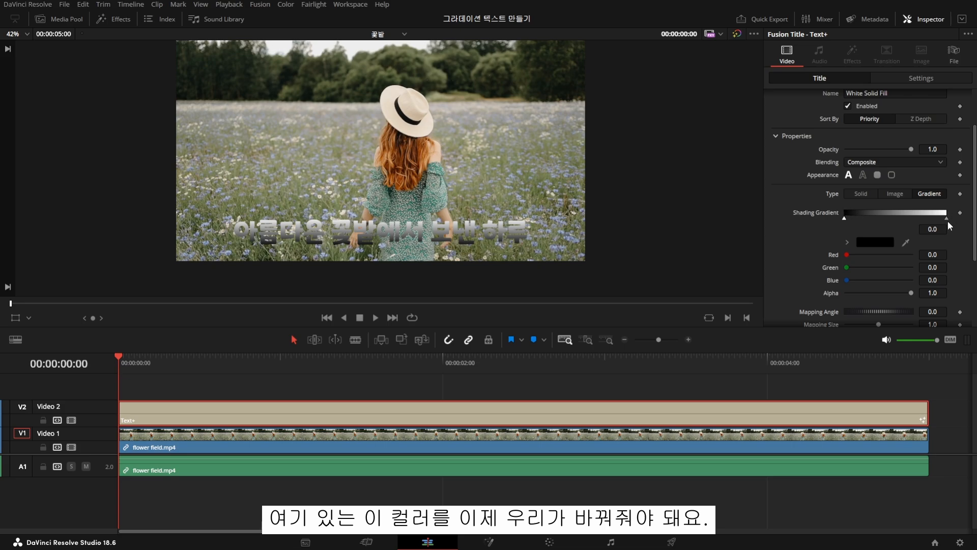
Step: Set the starting colour stop of the title's shading gradient to pink, HTML code #ffaaff
click(844, 219)
click(880, 244)
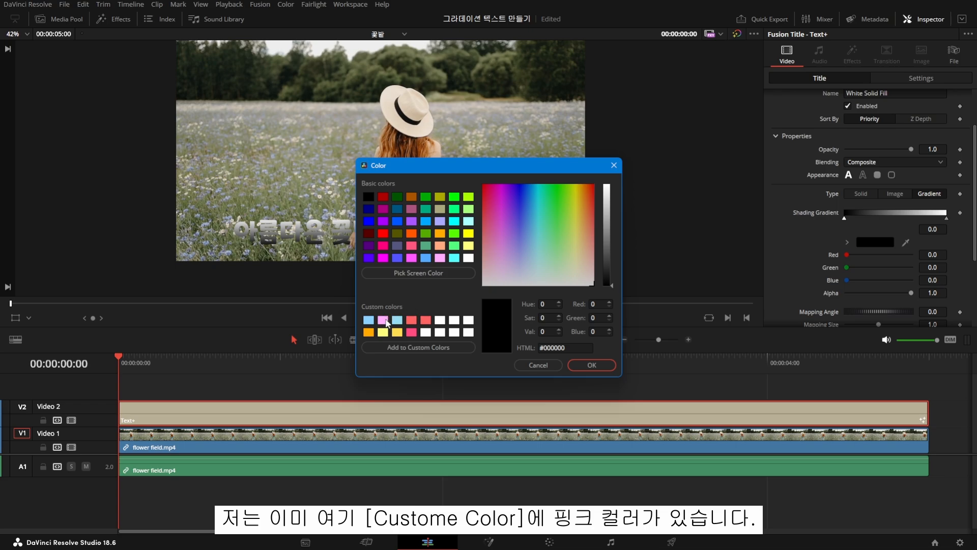
click(383, 320)
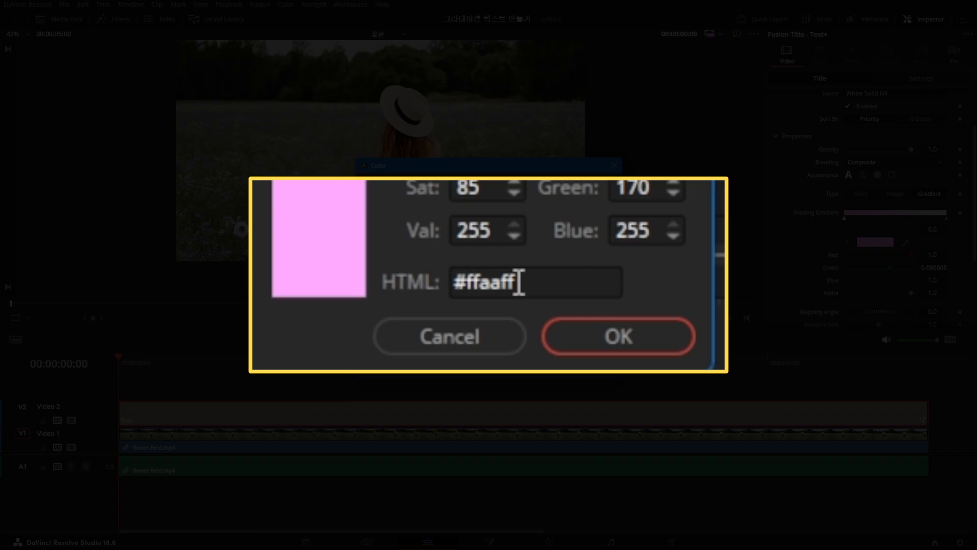
double_click(565, 346)
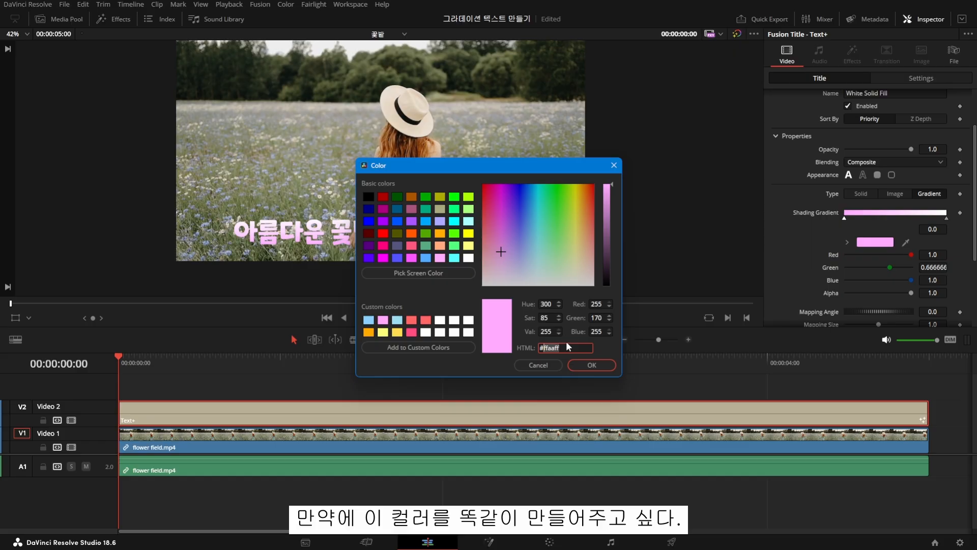
click(564, 347)
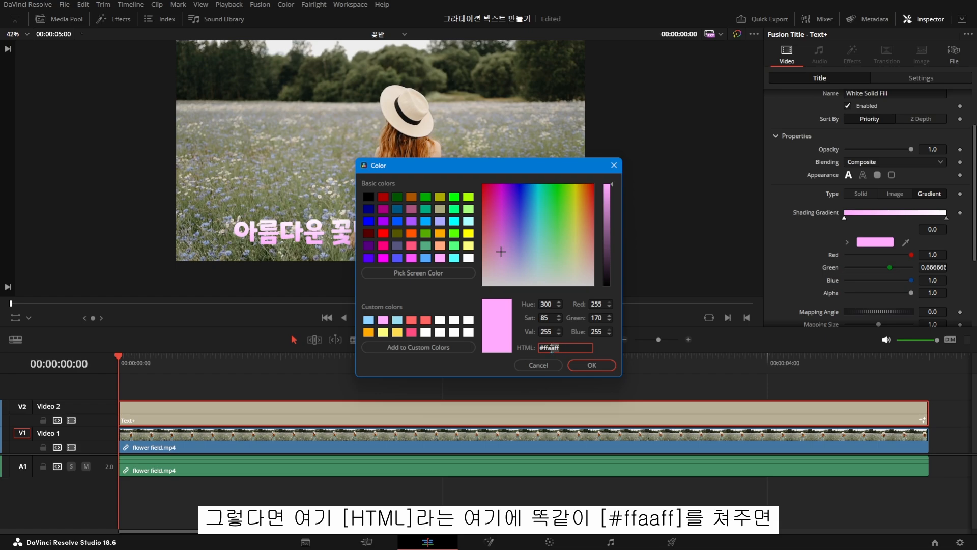
key(BackSpace)
key(BackSpace)
text(#ffaaff)
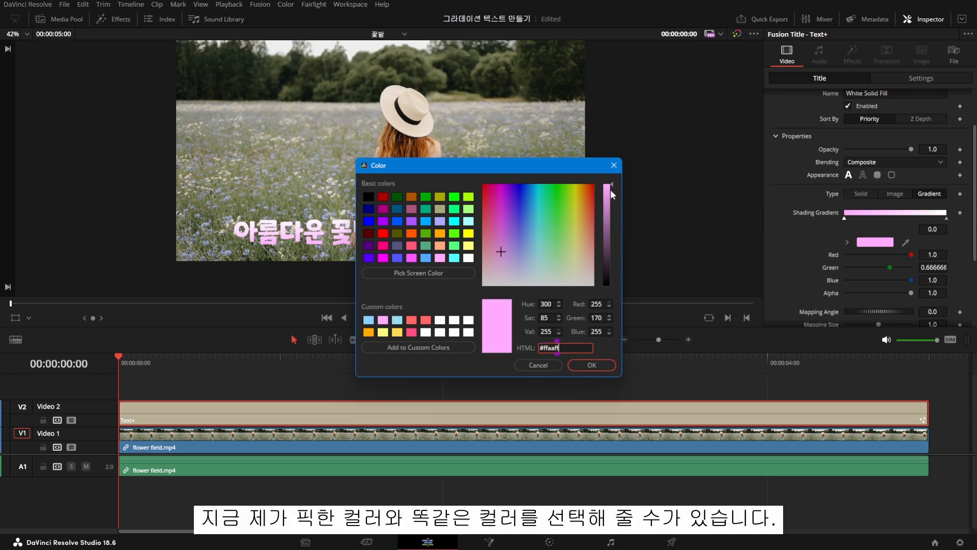
drag(416, 159, 551, 129)
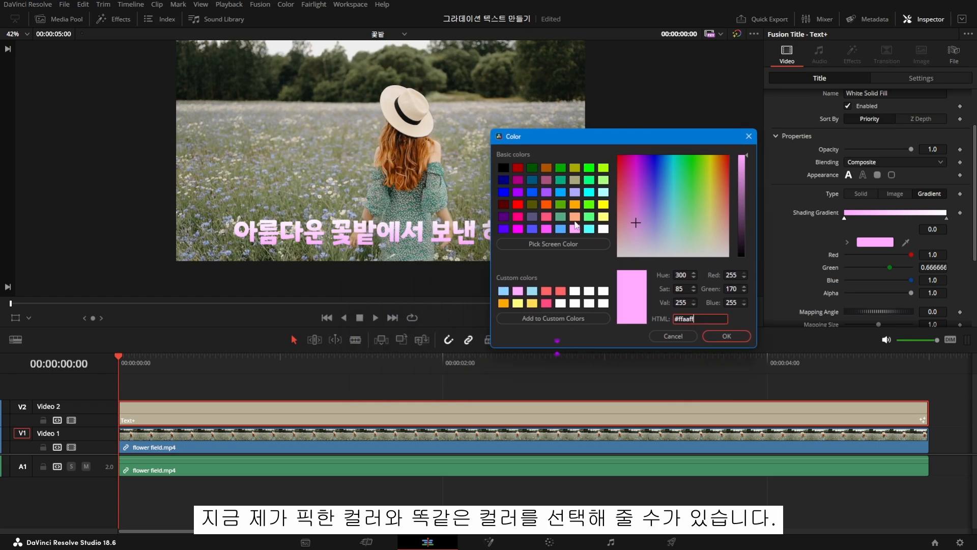
click(726, 336)
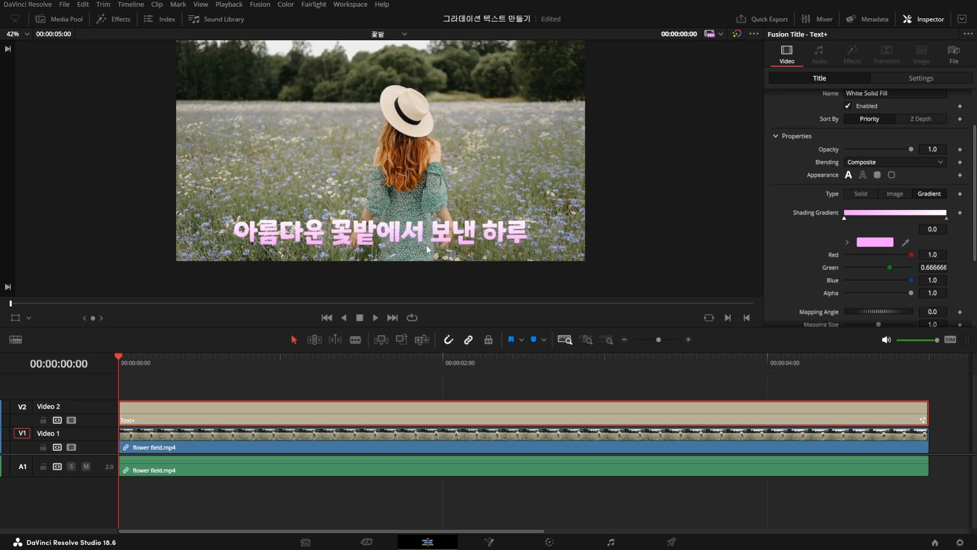
Step: Give the title gradient a hard diagonal split with Mapping Size 0.00001 and Mapping Angle 33.9
drag(362, 239, 363, 229)
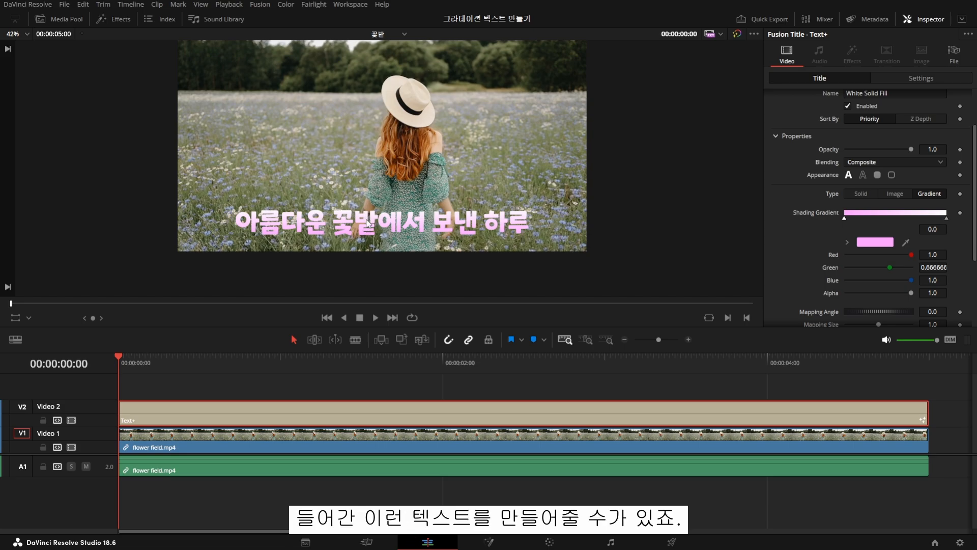
scroll(368, 223, up, 3)
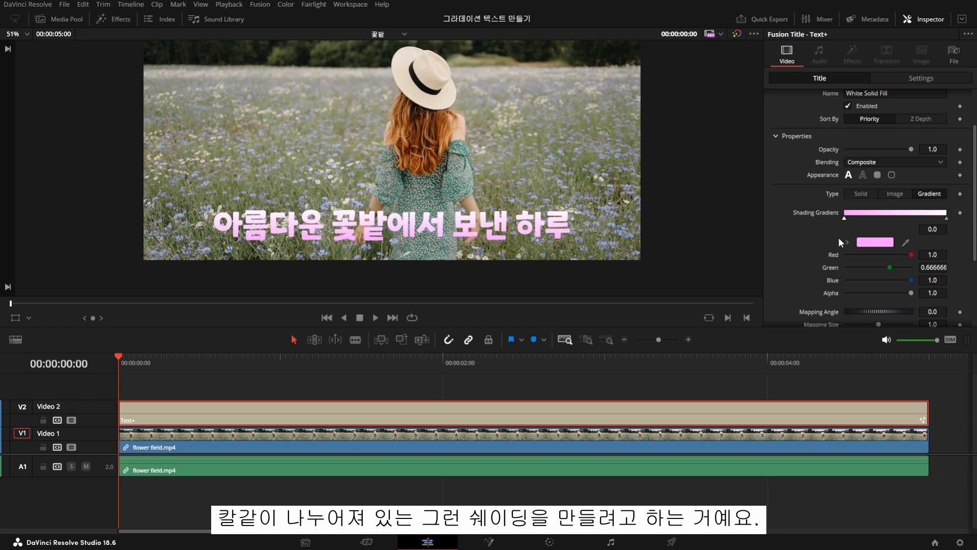
scroll(880, 237, down, 3)
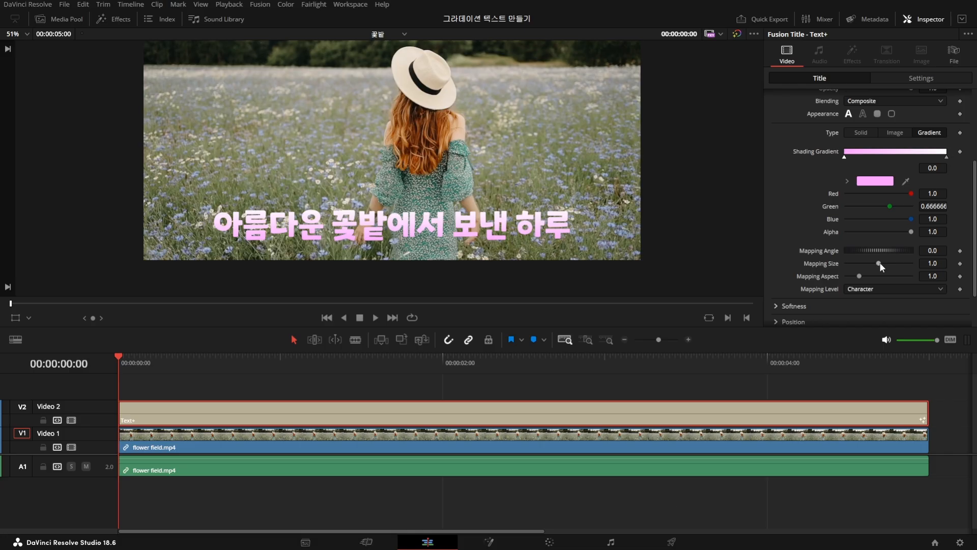
drag(880, 261, 841, 262)
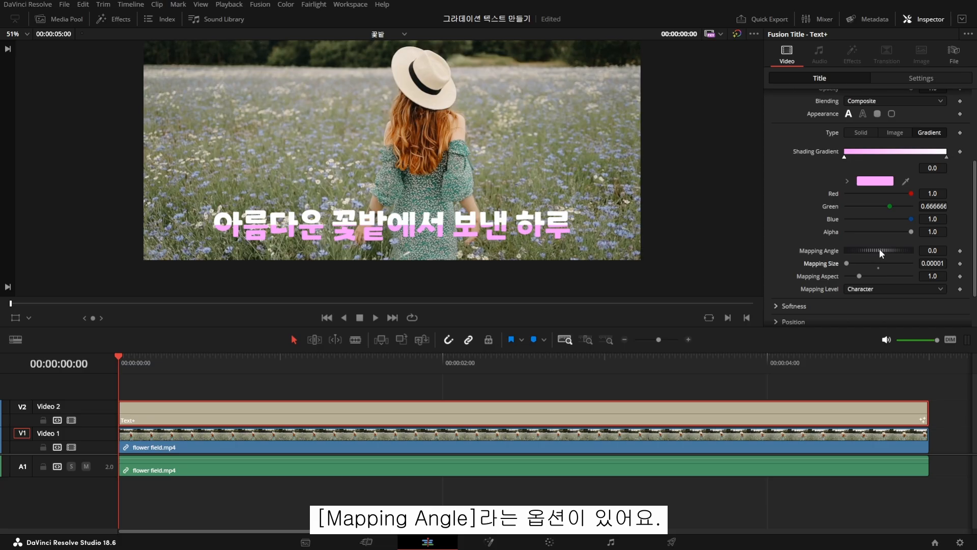
drag(878, 248, 885, 248)
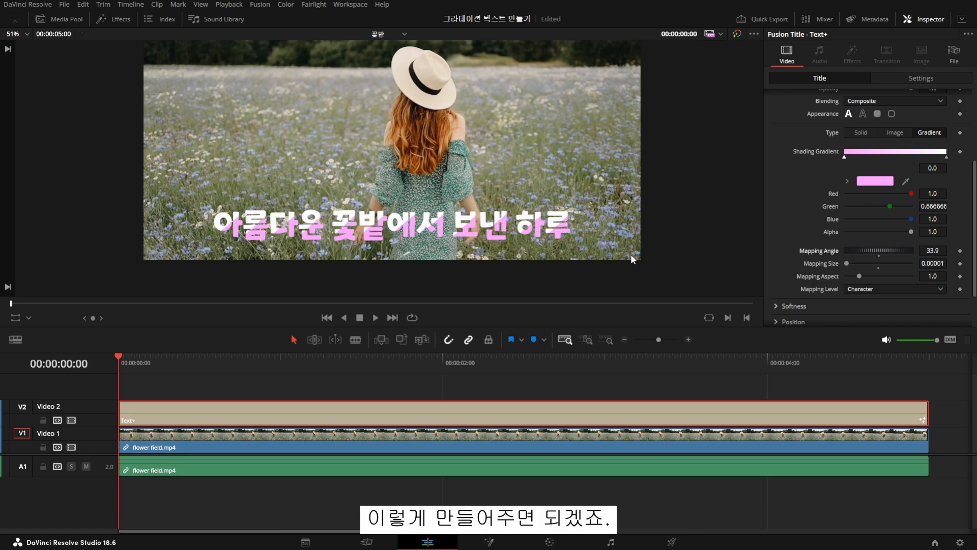
Step: Try the Word, Line, Text and Full Image mapping levels on the title gradient and restore Character
scroll(408, 244, up, 1)
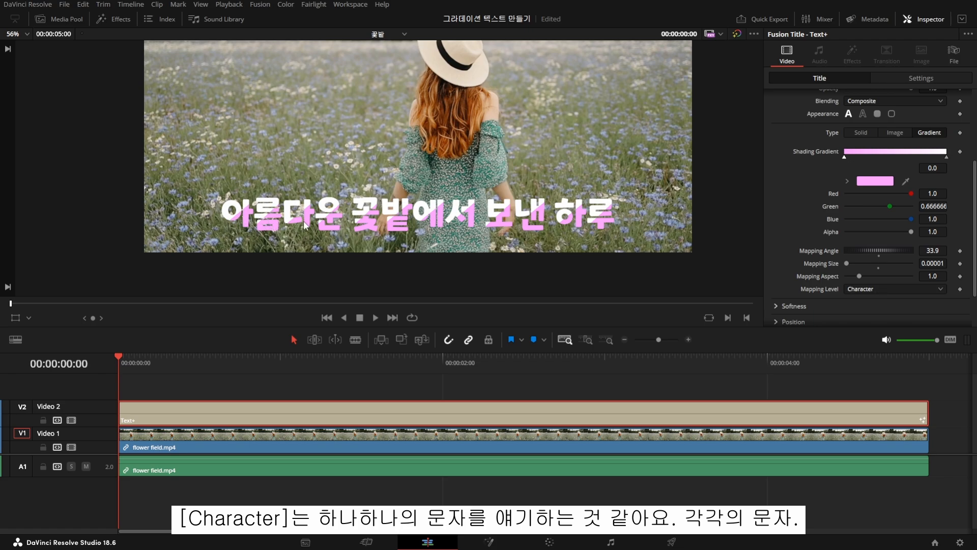
click(863, 289)
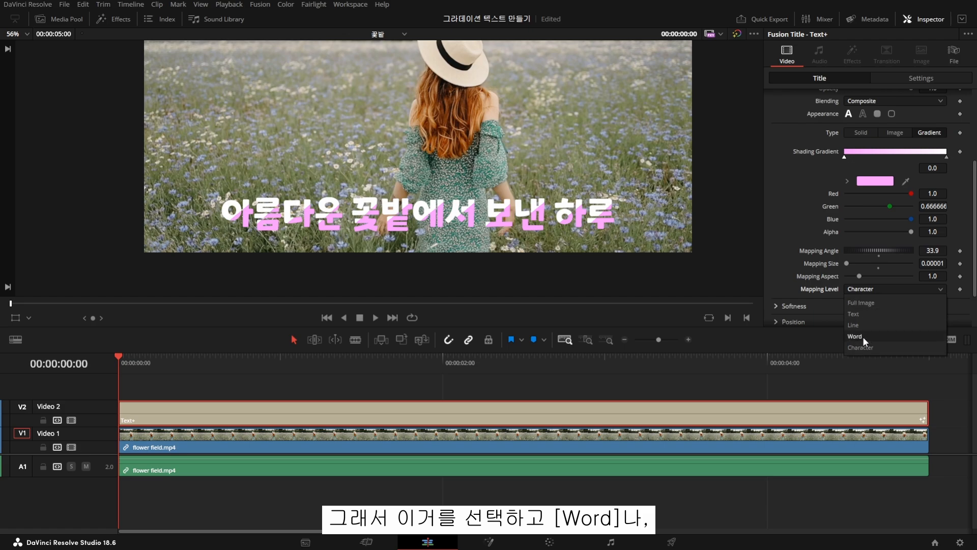
click(862, 336)
click(865, 289)
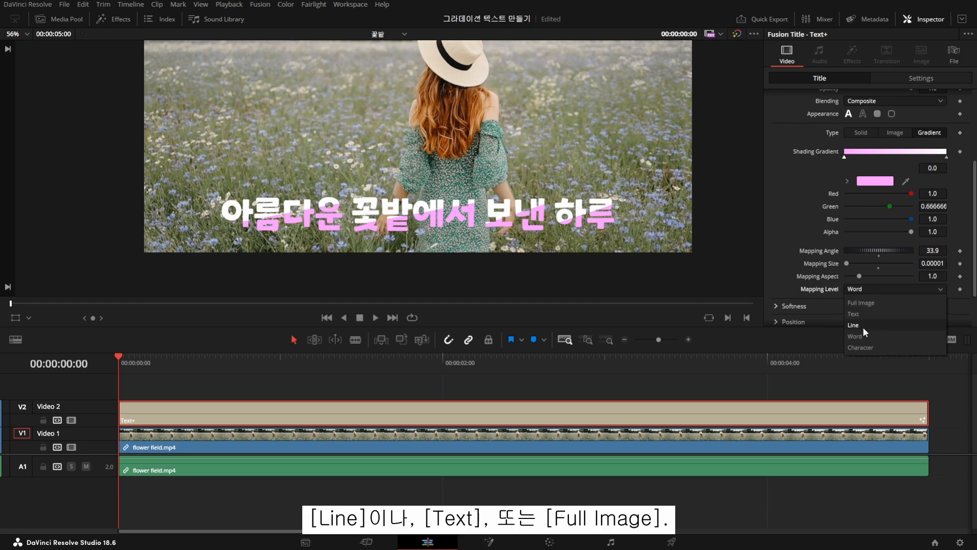
click(862, 327)
click(868, 288)
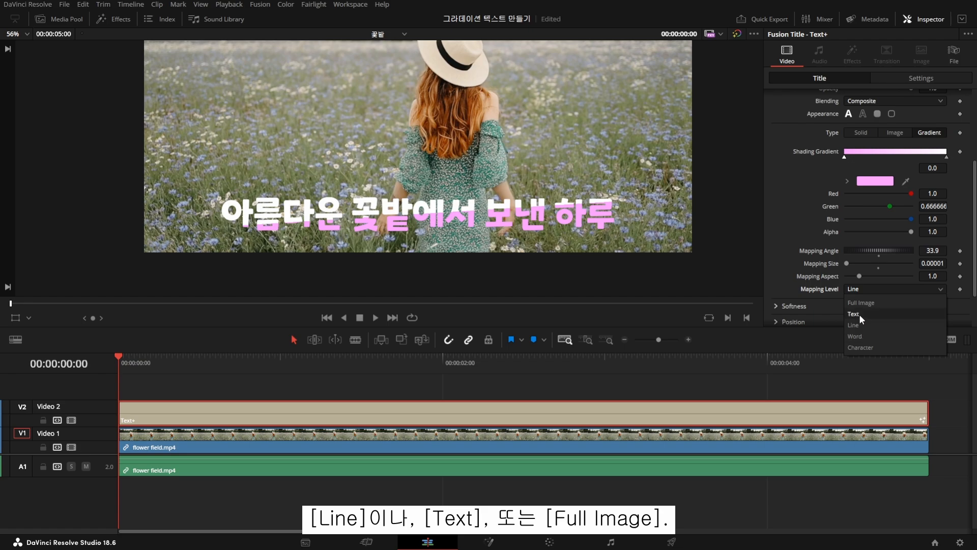
click(858, 313)
click(872, 288)
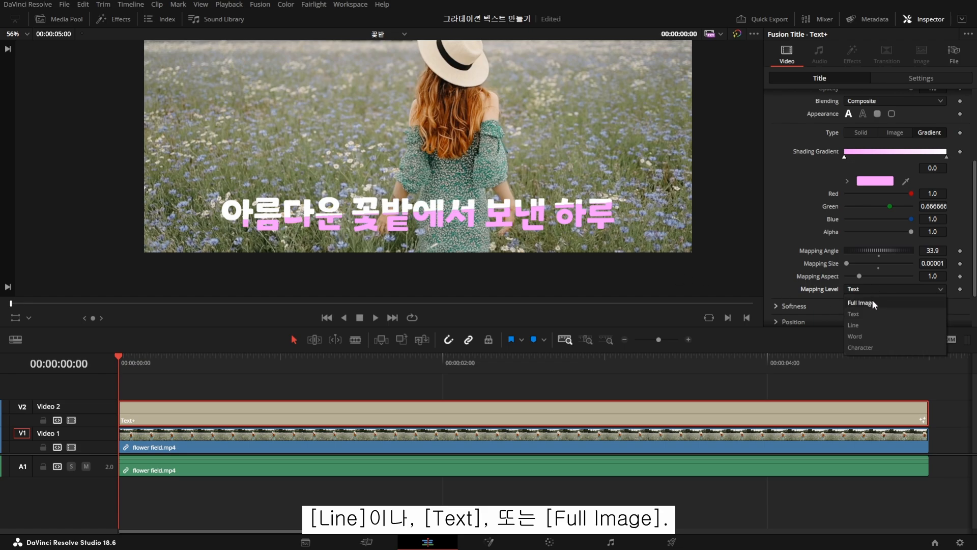
click(871, 299)
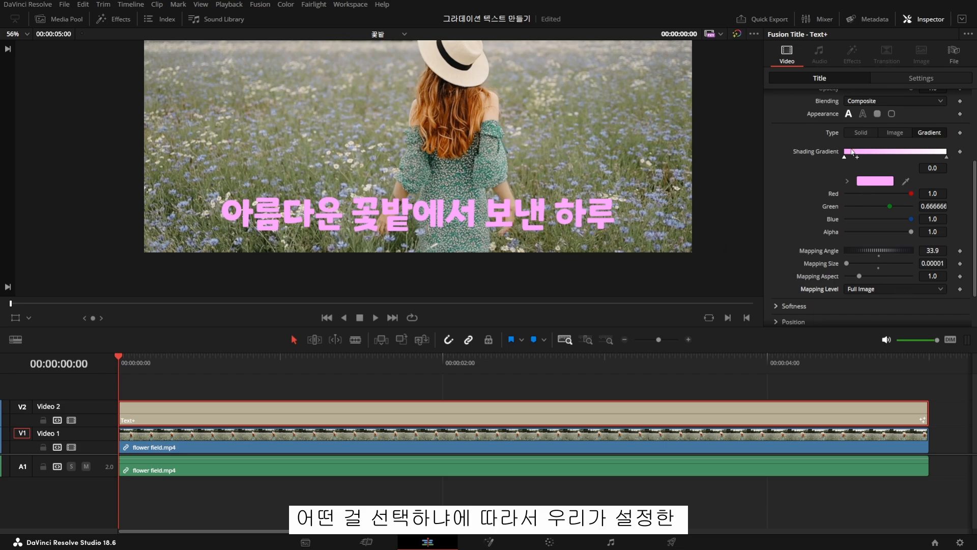
click(868, 290)
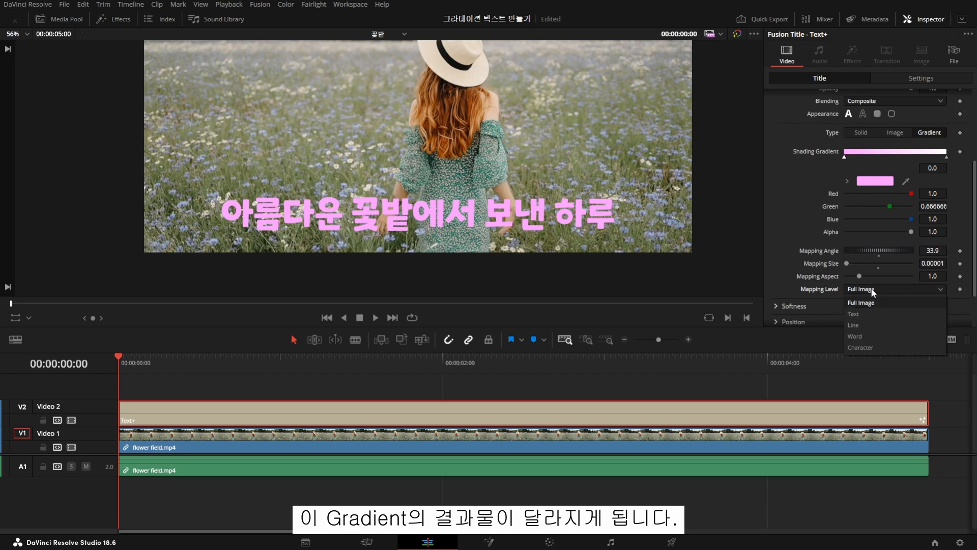
click(863, 348)
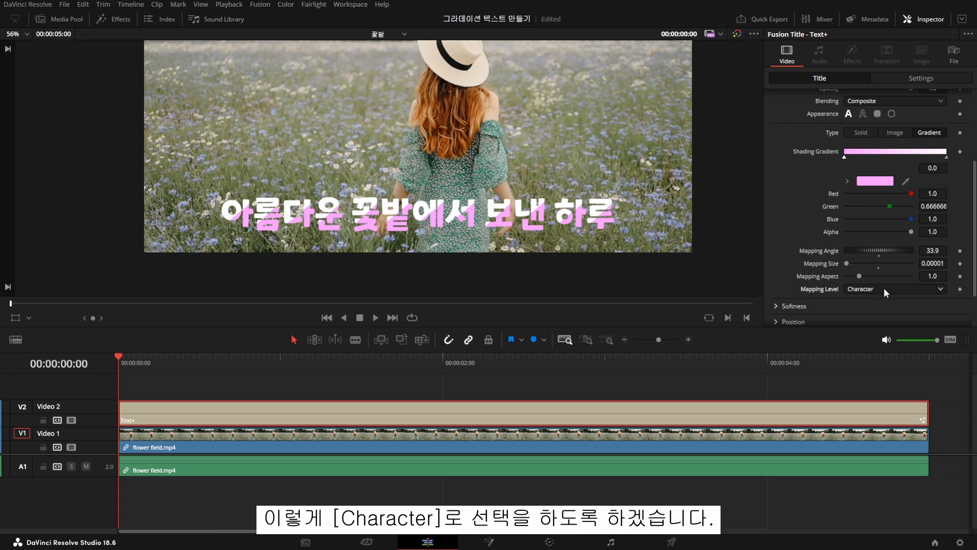
Step: Enable shading element 2, Red Outline, on the title to add an outline around its letters
scroll(457, 136, down, 1)
drag(456, 136, 450, 168)
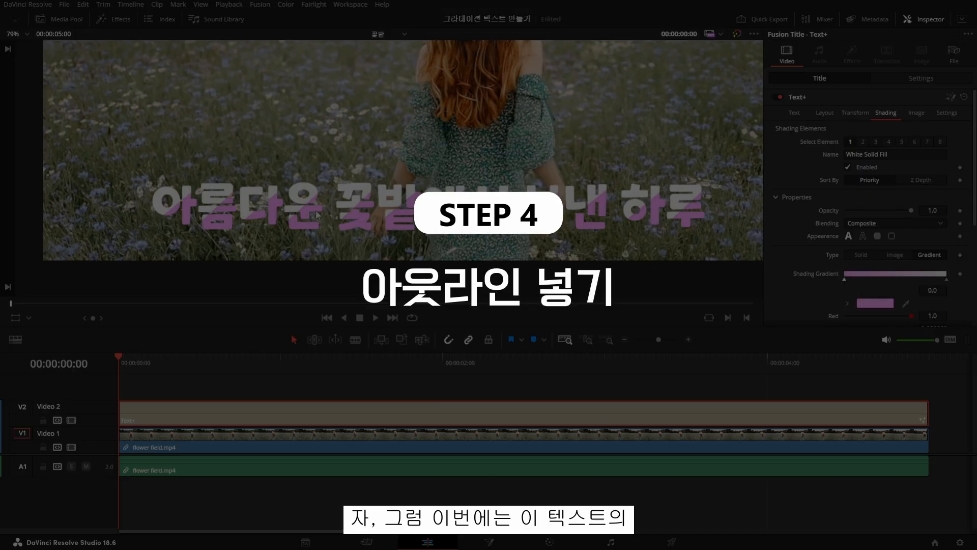
scroll(316, 214, up, 2)
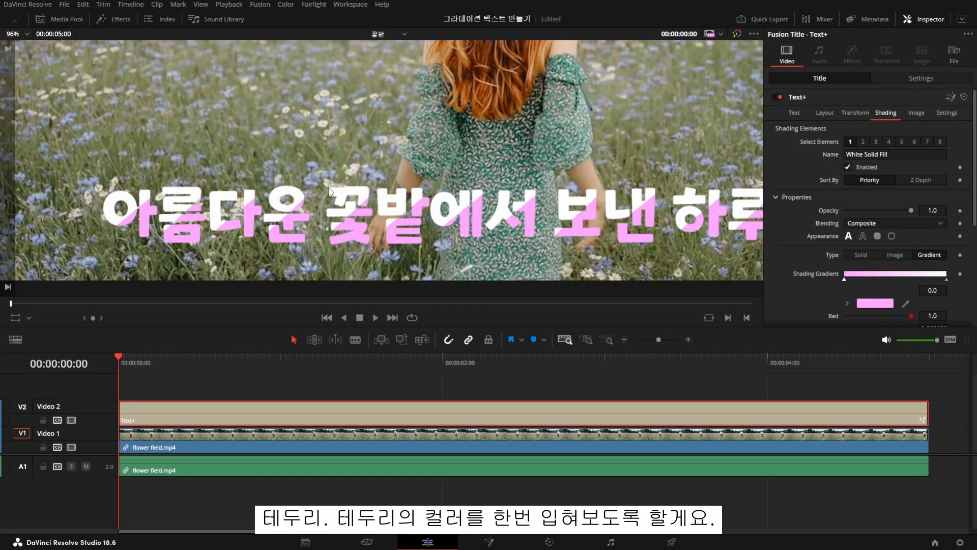
scroll(351, 192, down, 1)
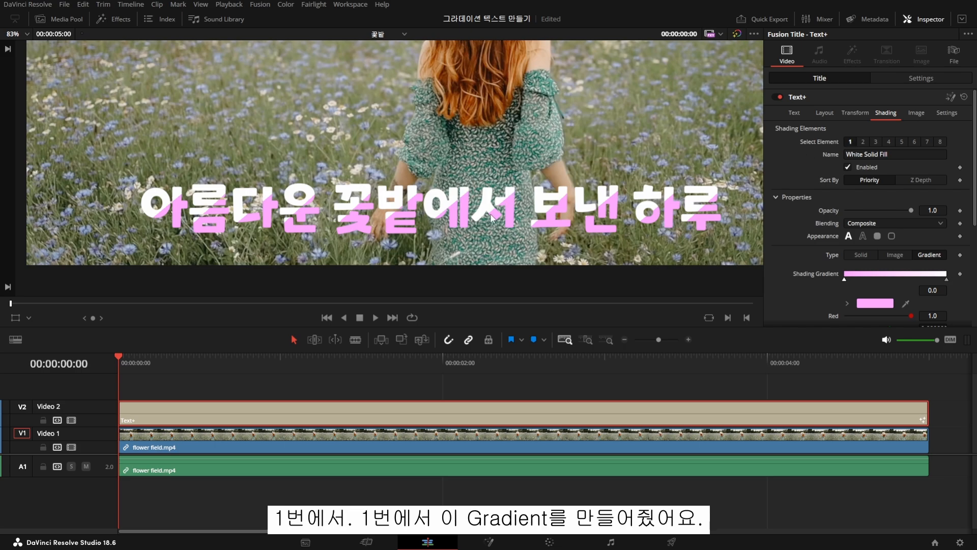
click(864, 142)
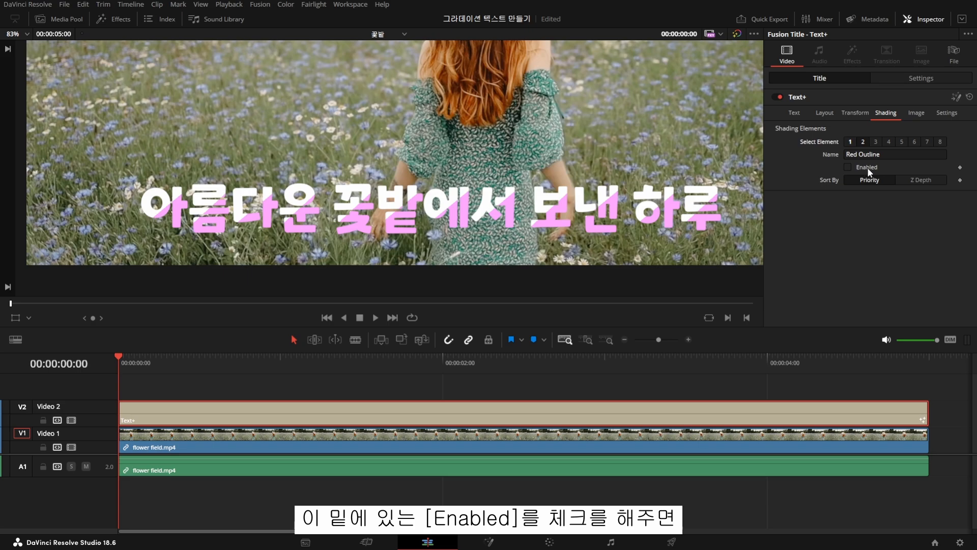
click(853, 167)
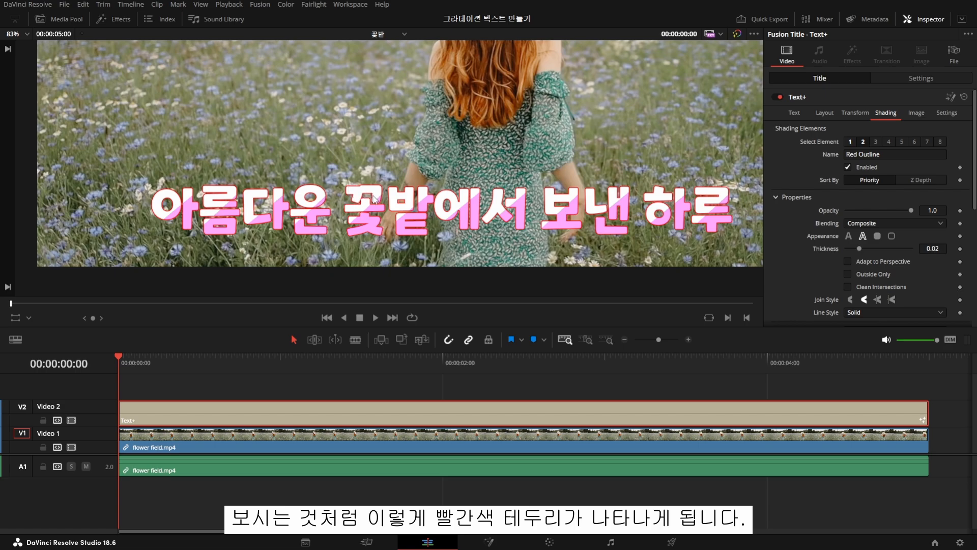
Step: Try to sample a new outline colour from the viewer image with the eyedropper
scroll(374, 204, up, 3)
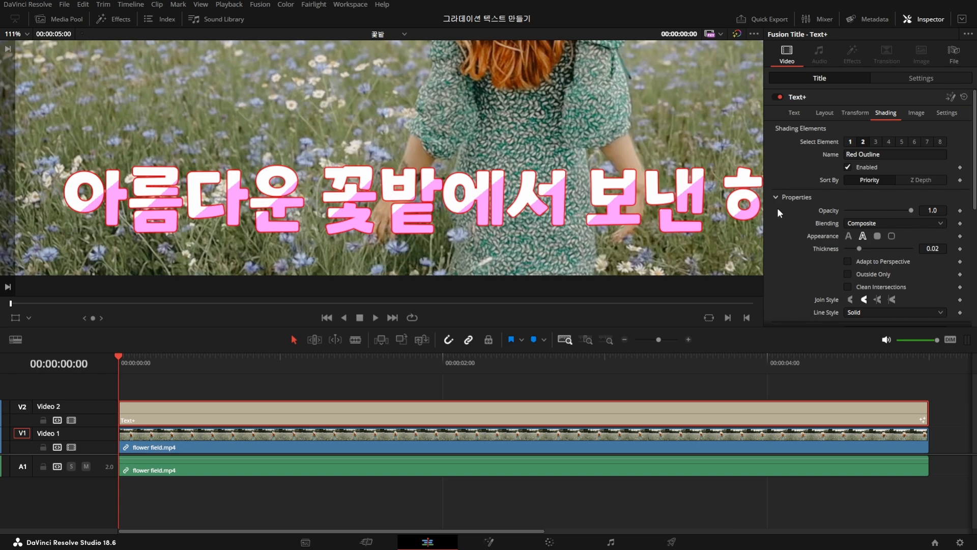
scroll(885, 201, down, 5)
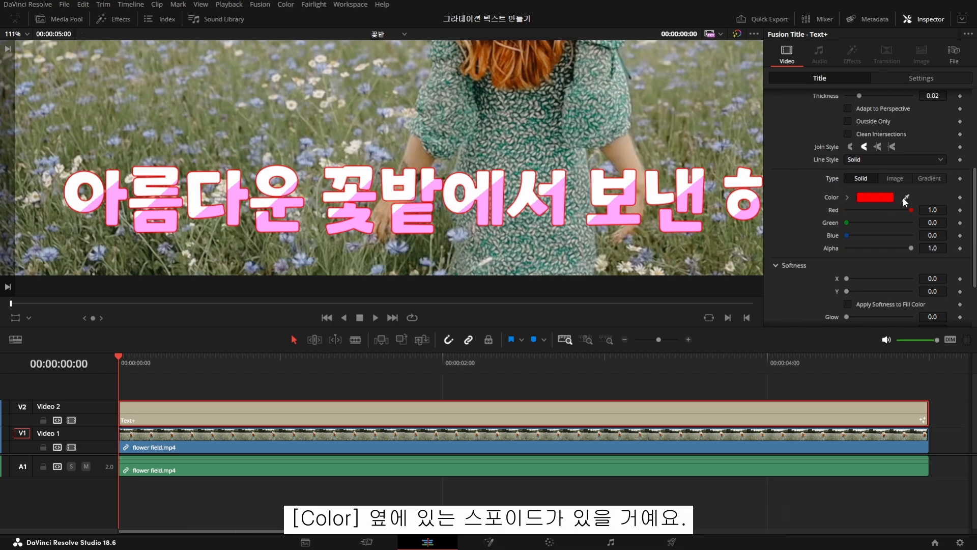
drag(906, 199, 652, 184)
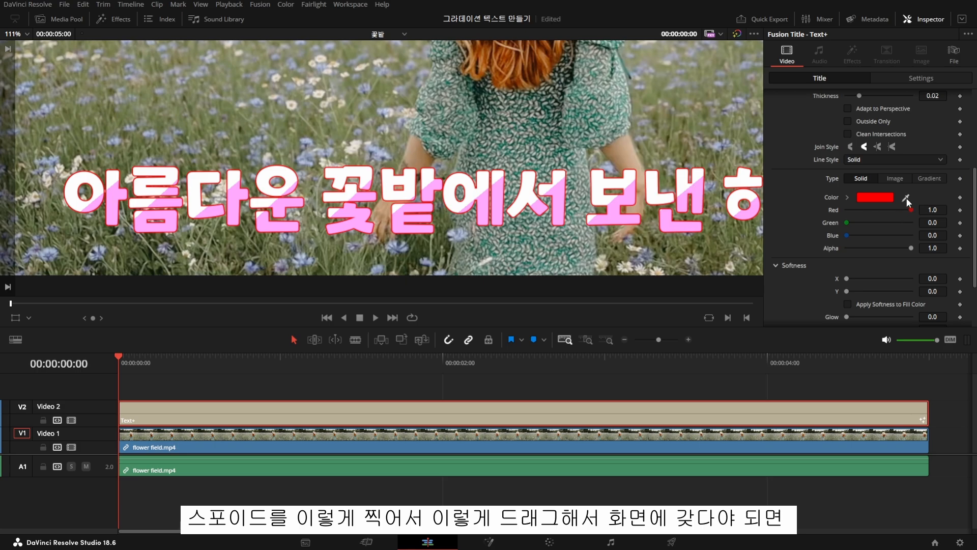
drag(906, 198, 700, 194)
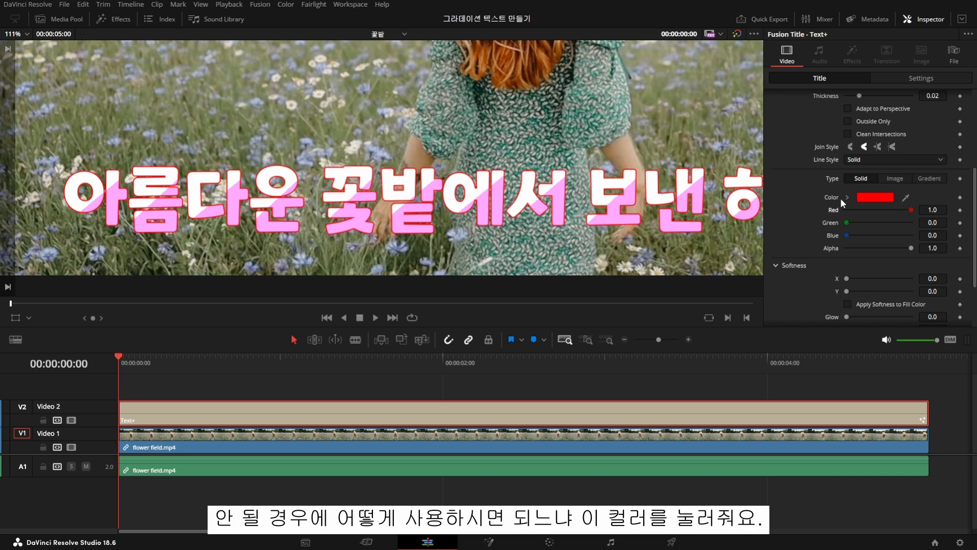
Step: Sample the pink #ffaaff from the title lettering with Pick Screen Color as the Red Outline colour
click(875, 197)
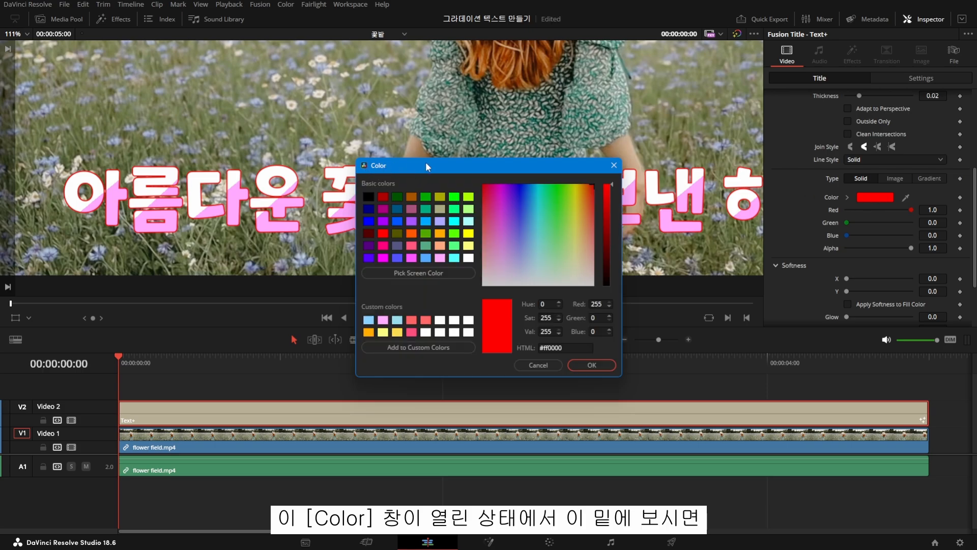
drag(426, 162, 547, 158)
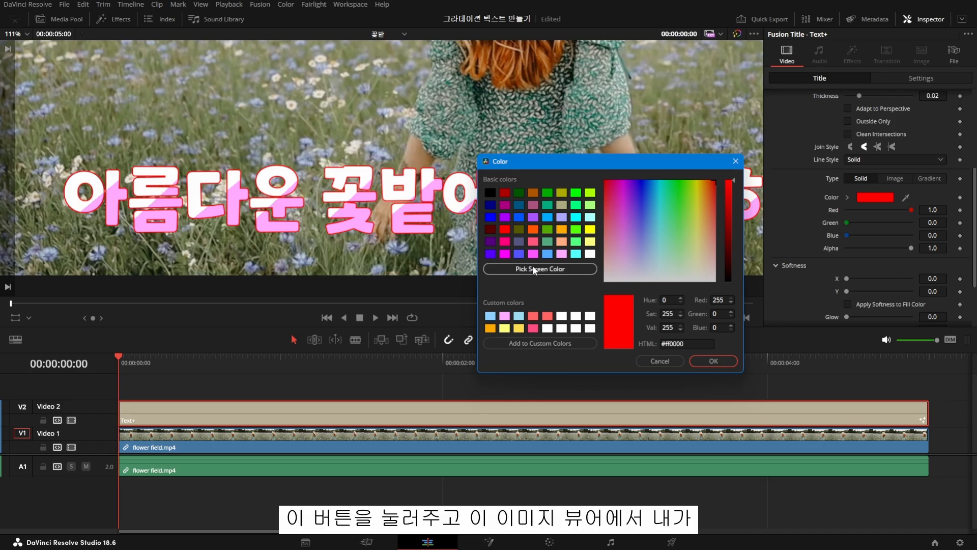
click(533, 267)
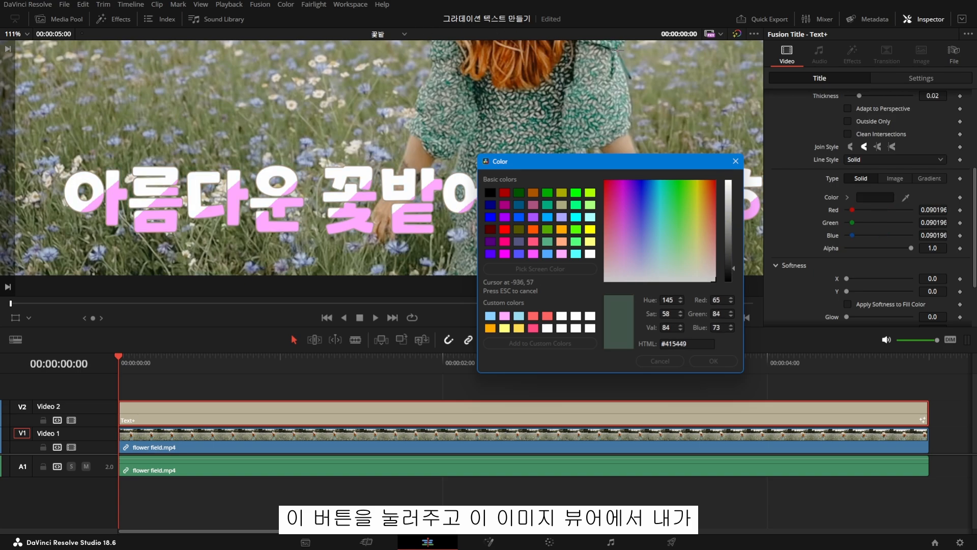
click(415, 207)
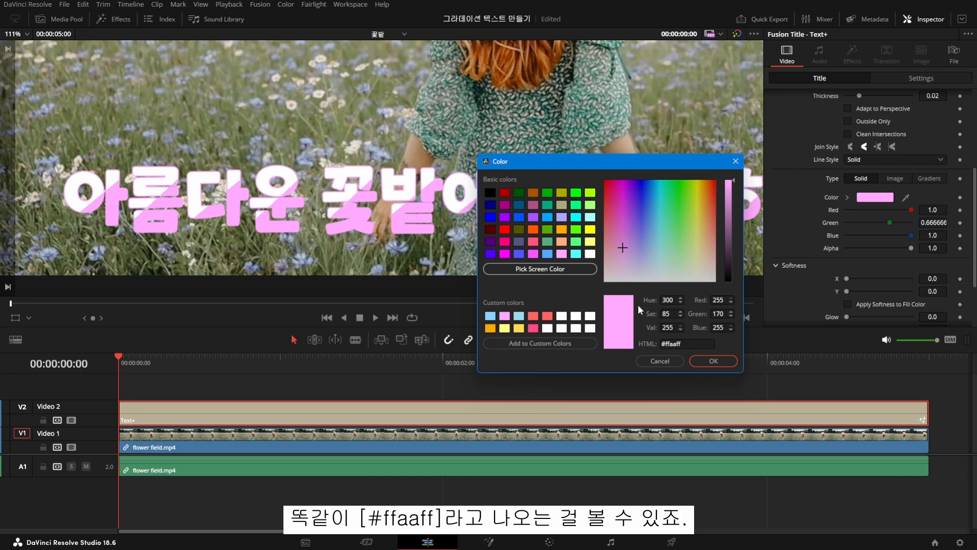
Step: Darken the sampled outline pink to purple #734d73 and apply it to the title outline
drag(568, 160, 623, 254)
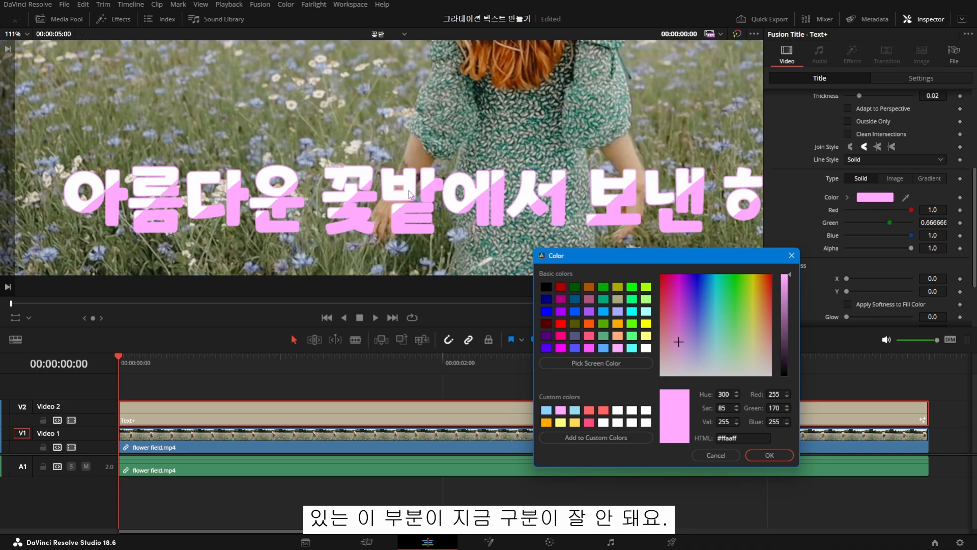
drag(784, 277, 786, 329)
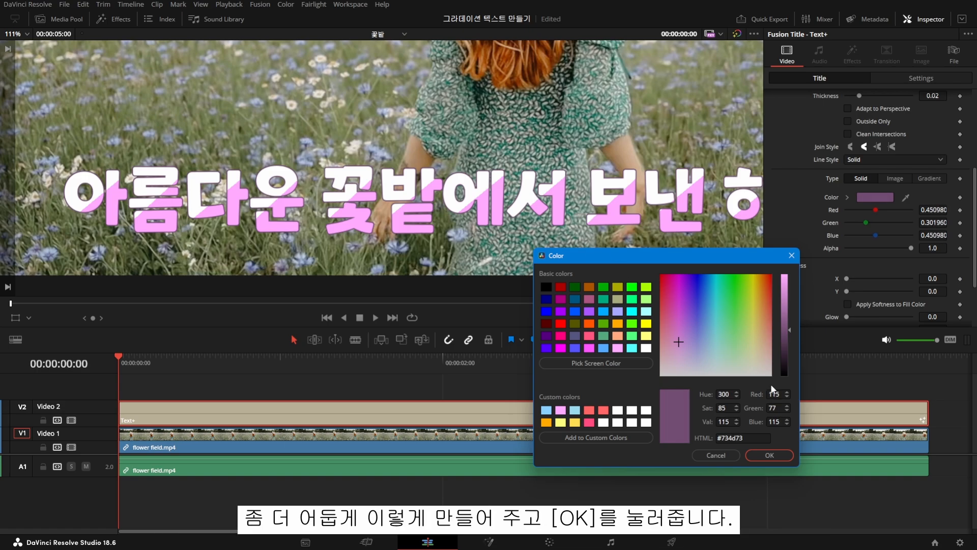
click(774, 457)
Step: Thicken the title's Red Outline by setting its Thickness to 0.05
scroll(524, 188, down, 2)
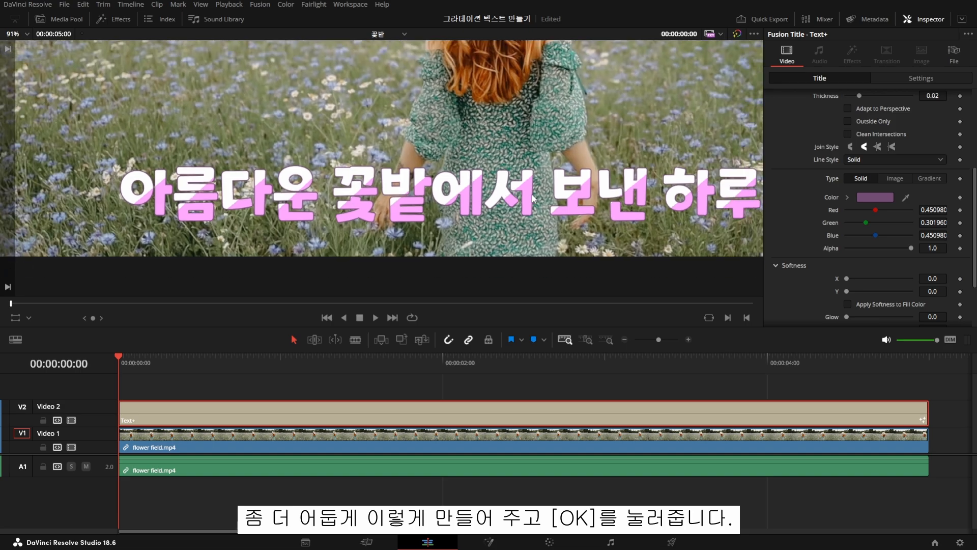
drag(537, 201, 533, 209)
scroll(416, 186, up, 3)
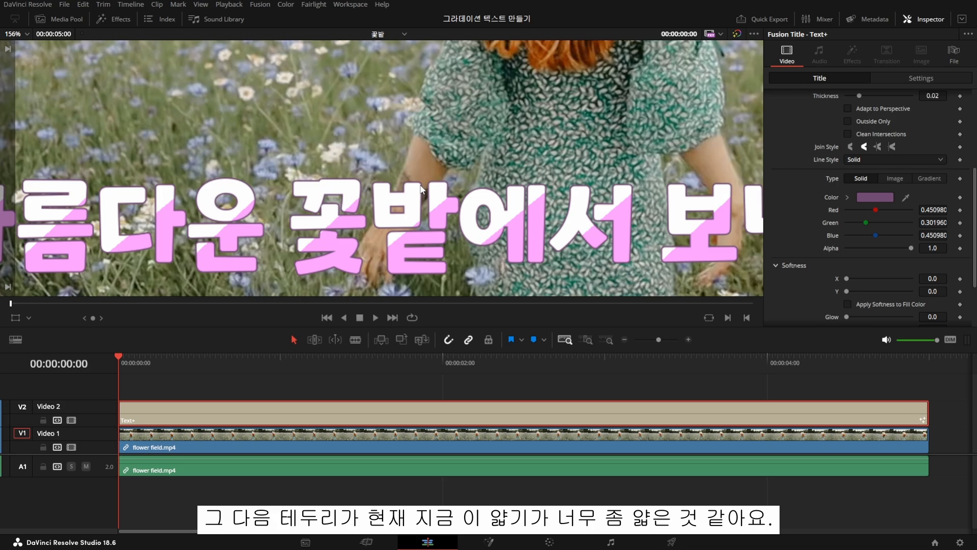
scroll(438, 189, down, 1)
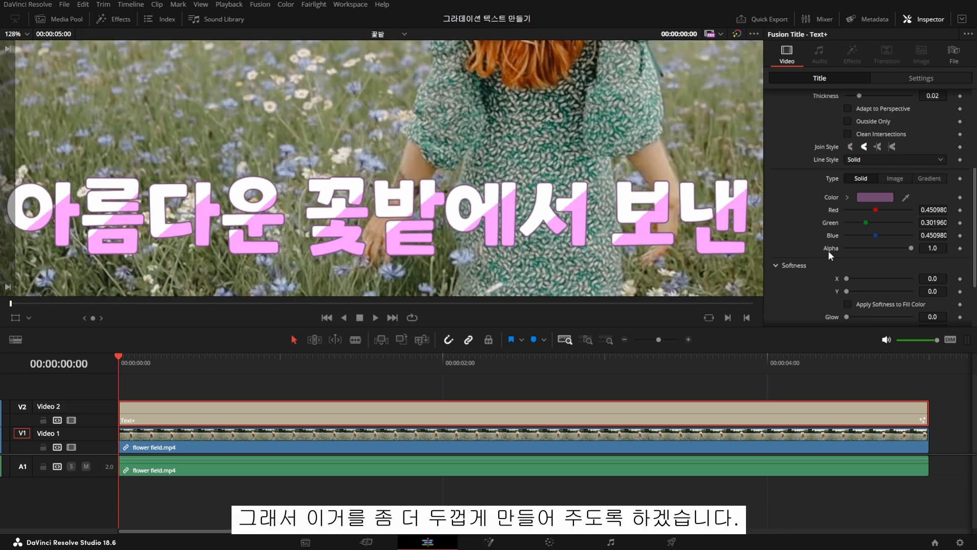
scroll(883, 258, up, 3)
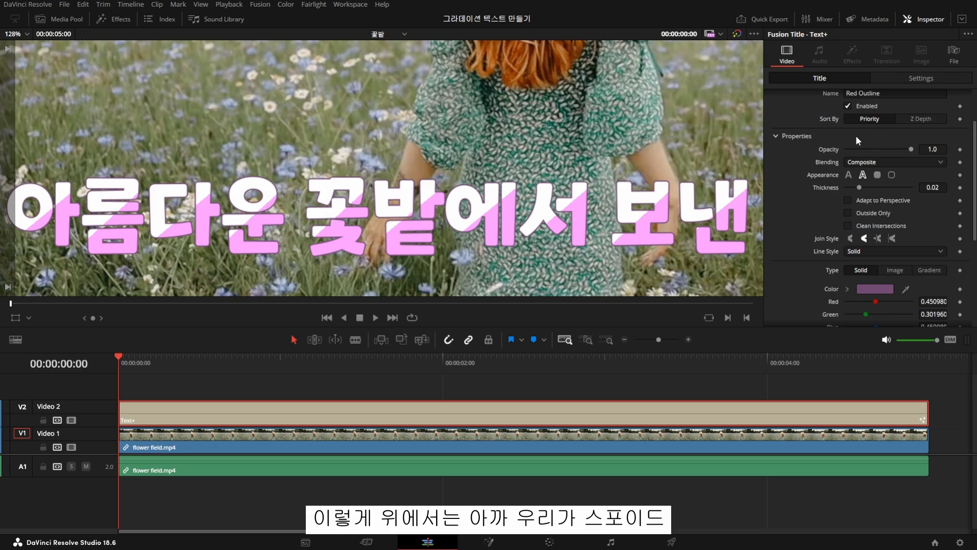
scroll(875, 258, down, 1)
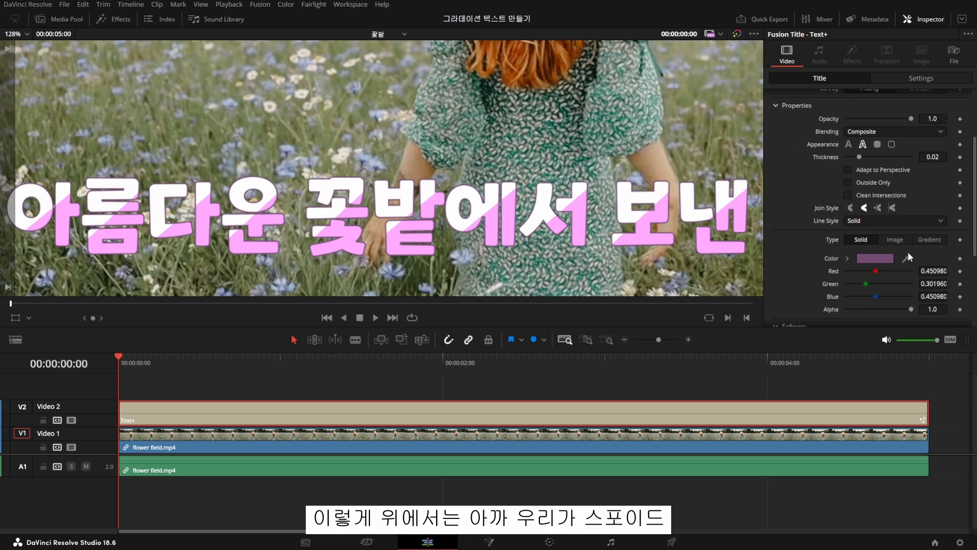
scroll(839, 257, up, 1)
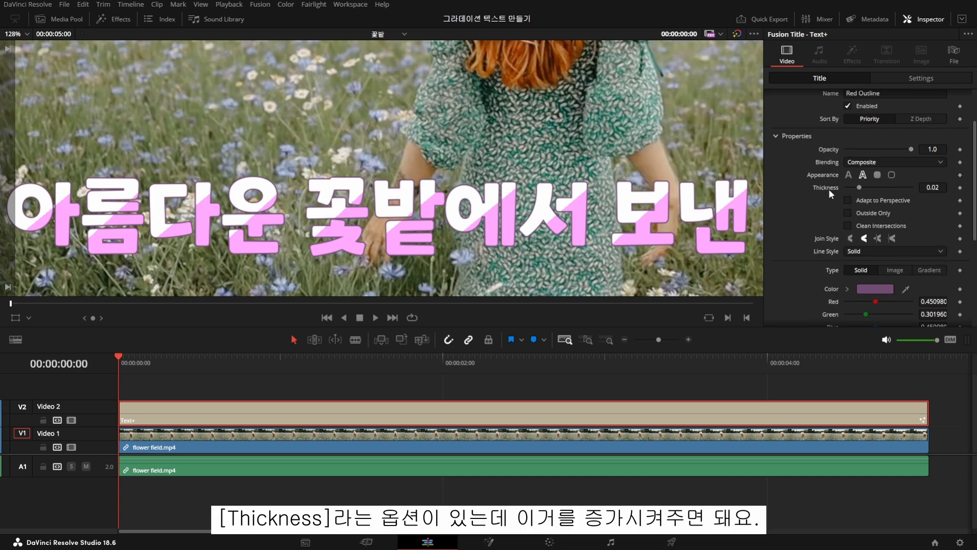
scroll(509, 183, down, 2)
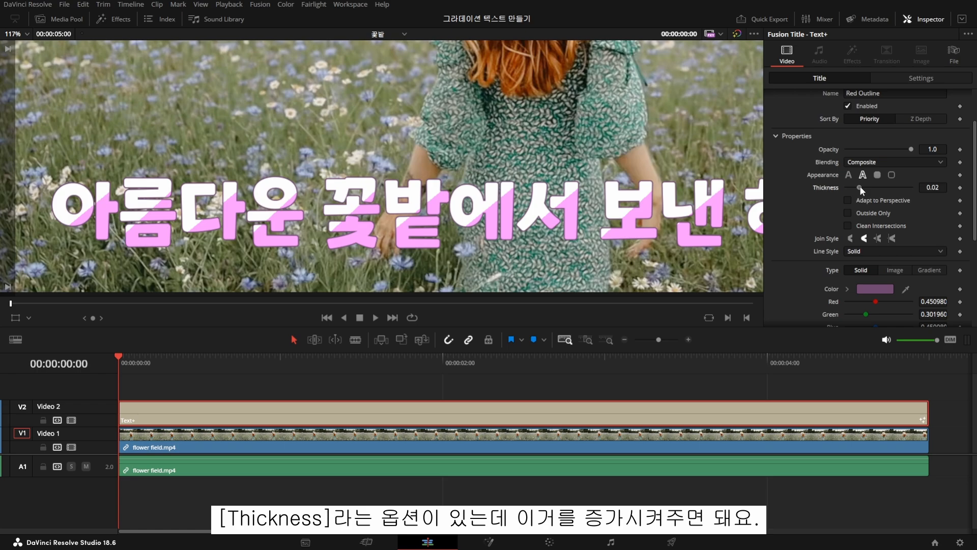
drag(860, 187, 882, 188)
scroll(585, 205, down, 2)
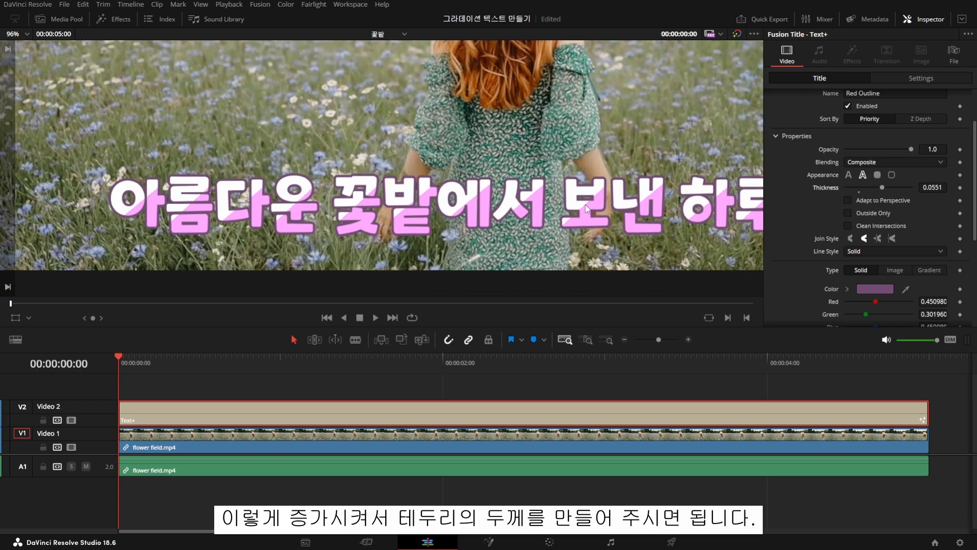
scroll(515, 187, up, 4)
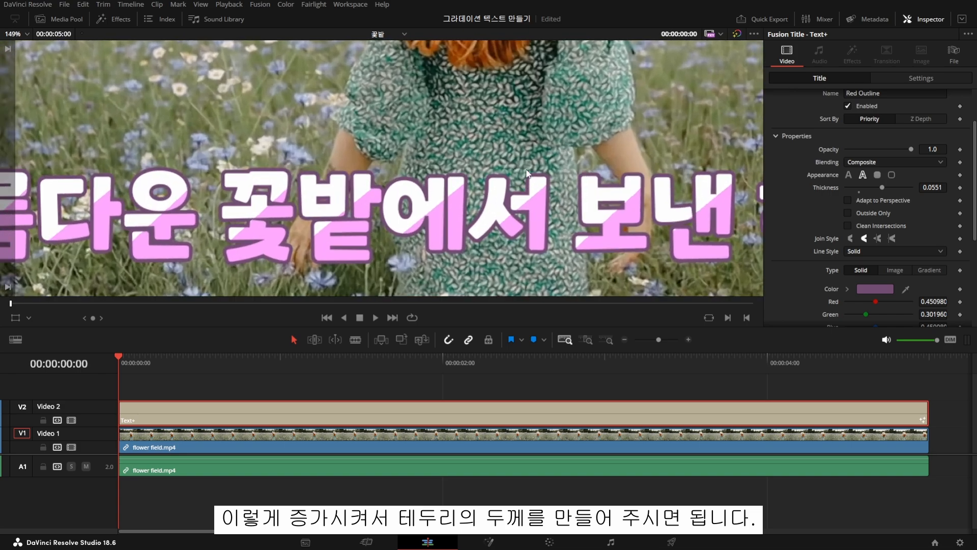
scroll(527, 179, down, 3)
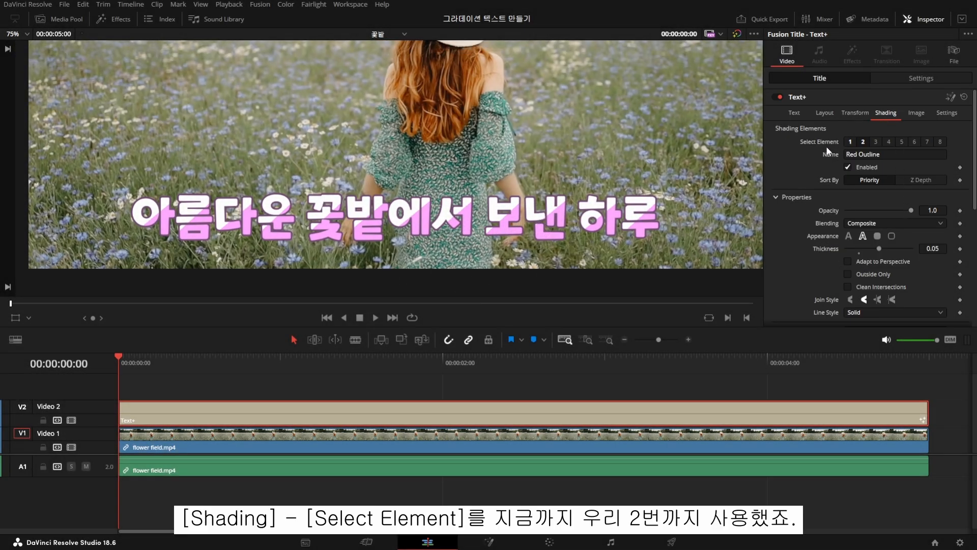
Step: Enable shading element 3, Black Shadow, on the title
click(875, 143)
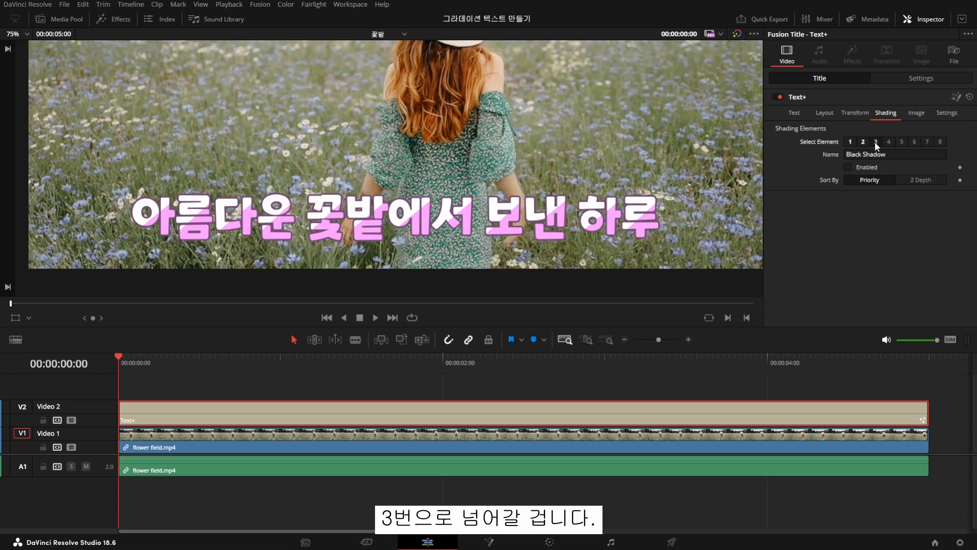
click(864, 167)
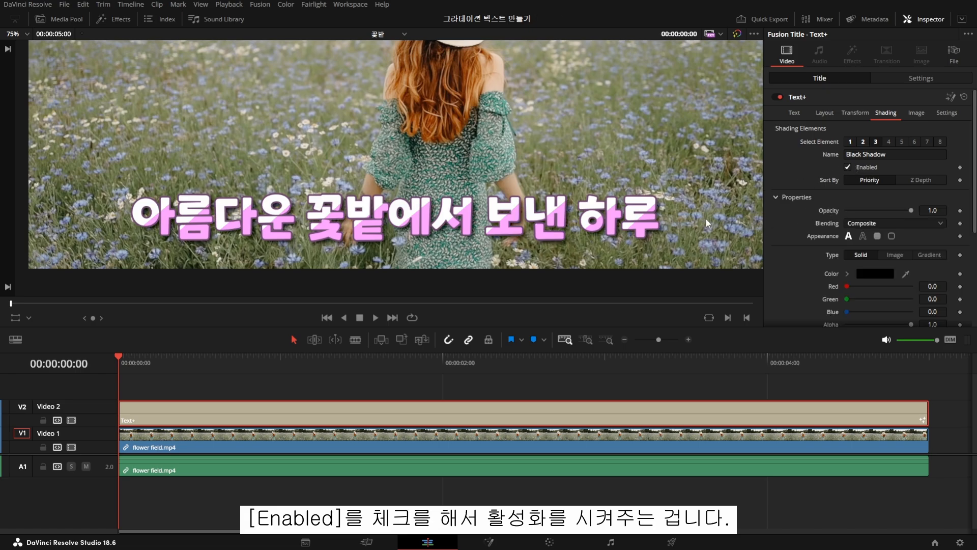
scroll(906, 206, down, 3)
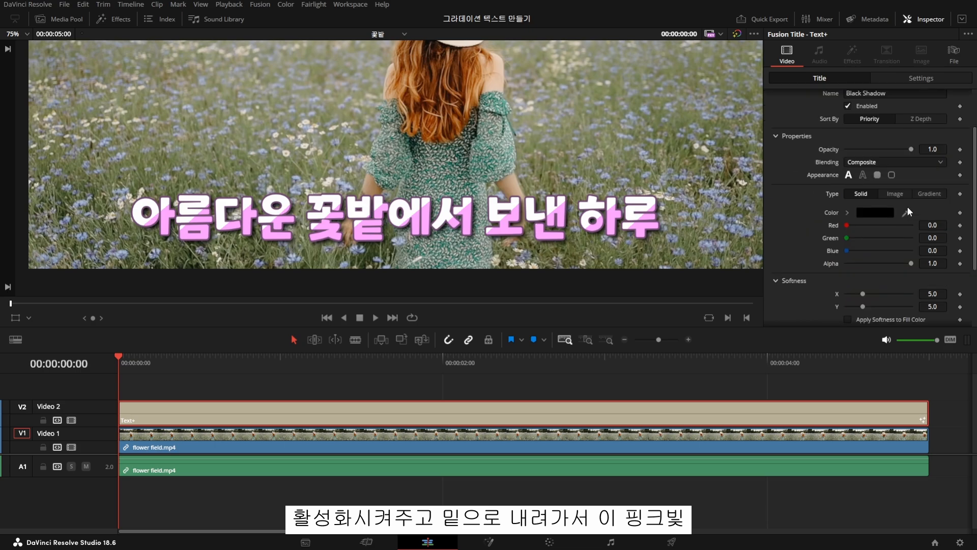
Step: Set the Black Shadow colour to the pink #ffaaff sampled from the title lettering with Pick Screen Color
scroll(526, 223, up, 2)
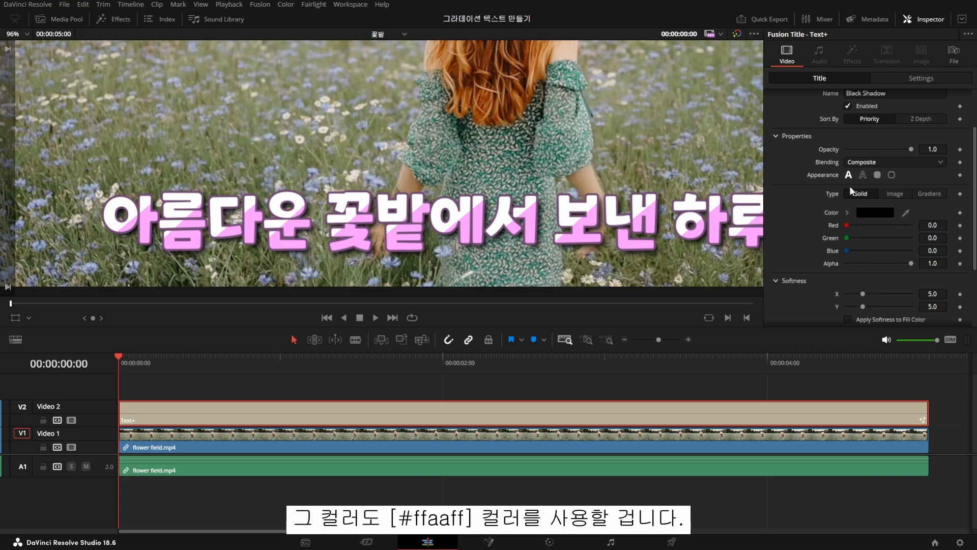
click(872, 214)
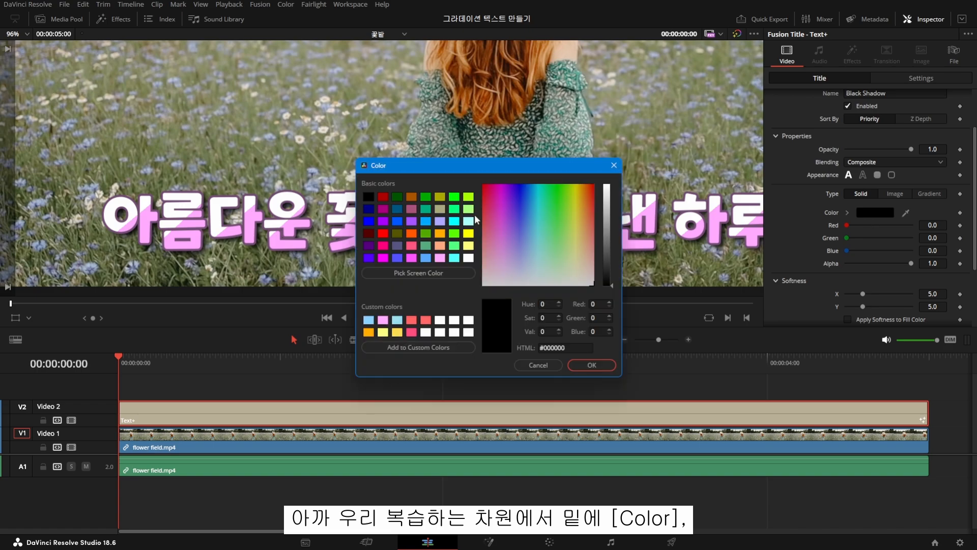
drag(459, 161, 583, 163)
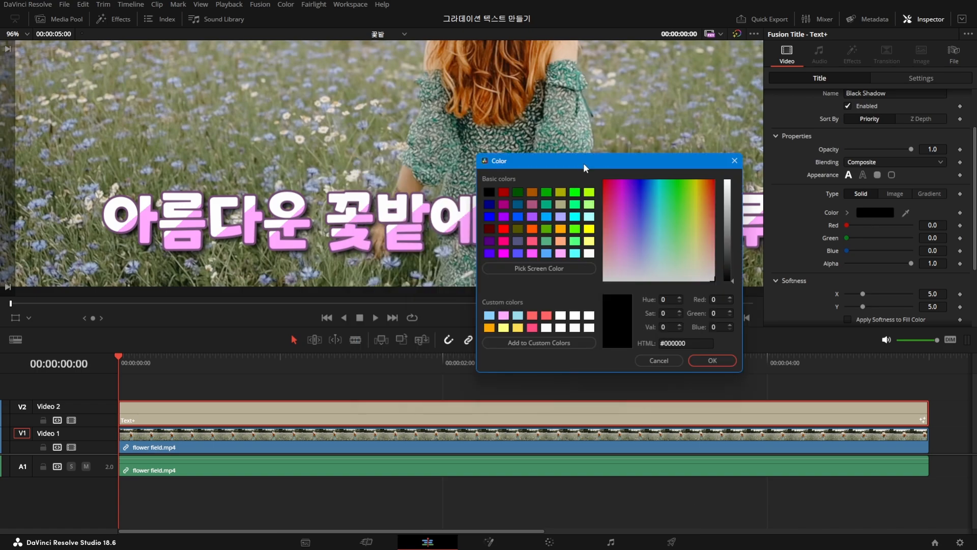
click(548, 268)
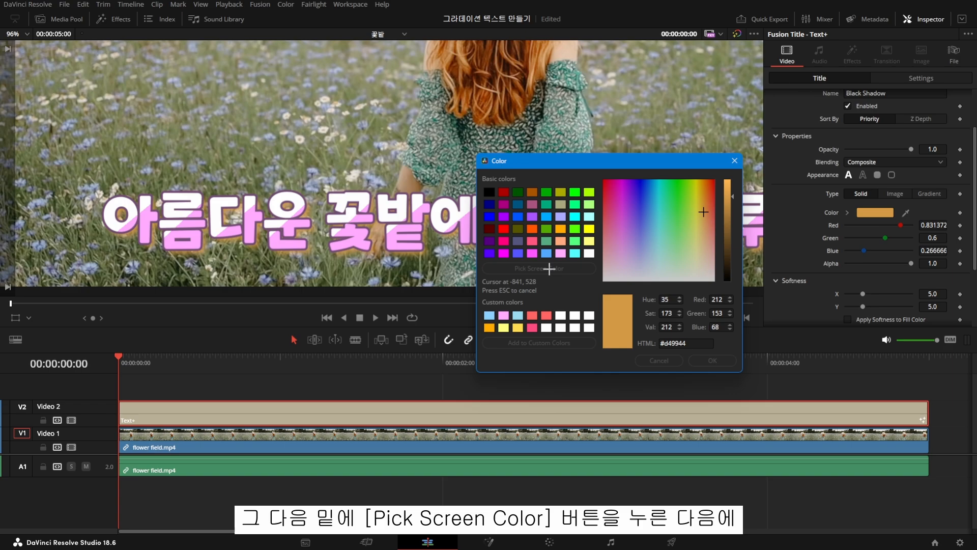
click(409, 228)
click(712, 360)
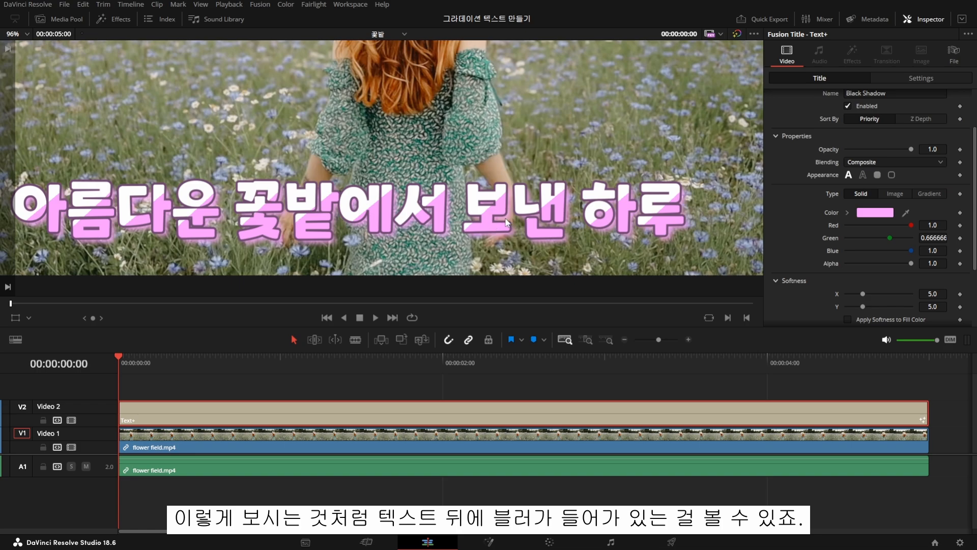
Step: Centre the shadow behind the title by setting its position Offset X and Y to 0
drag(331, 214, 416, 213)
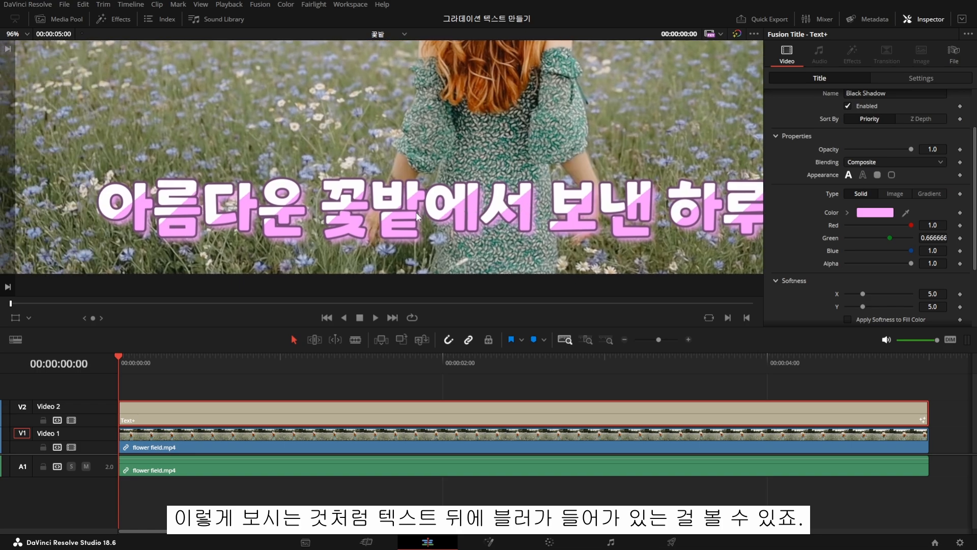
scroll(416, 215, up, 2)
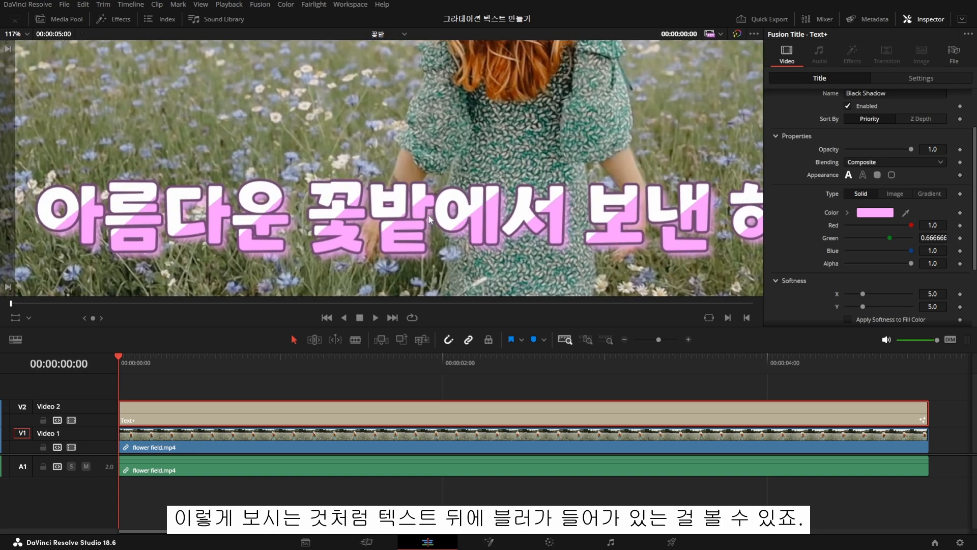
scroll(430, 220, down, 2)
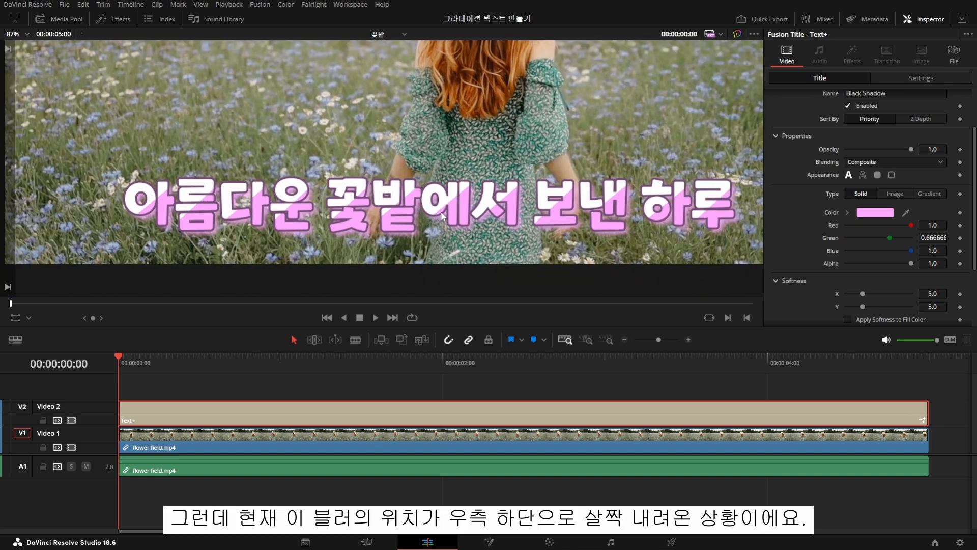
scroll(560, 215, up, 2)
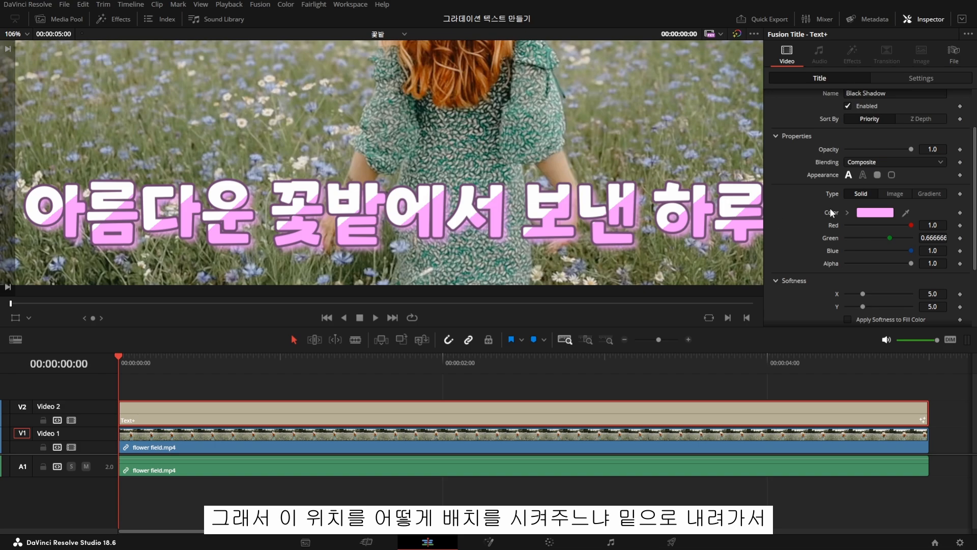
scroll(832, 215, down, 3)
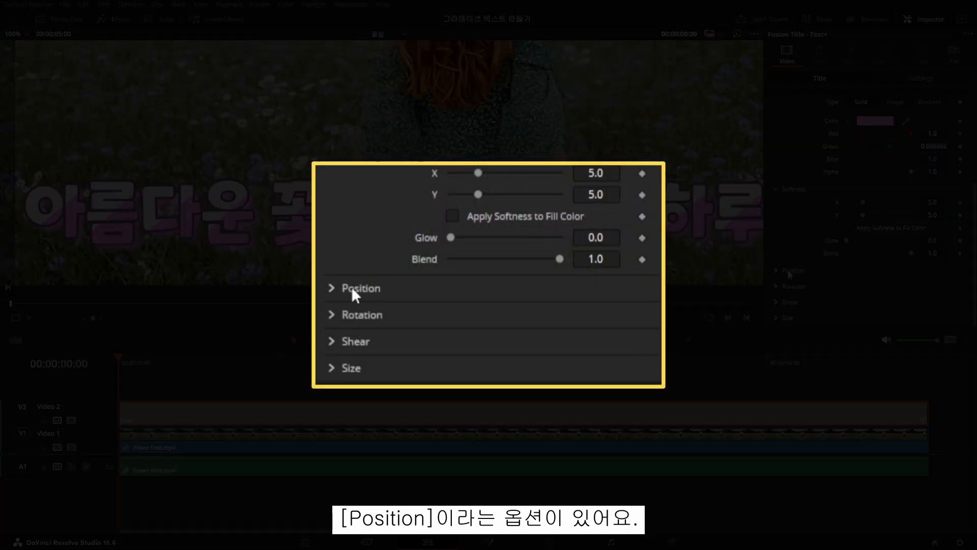
click(776, 271)
scroll(838, 261, down, 3)
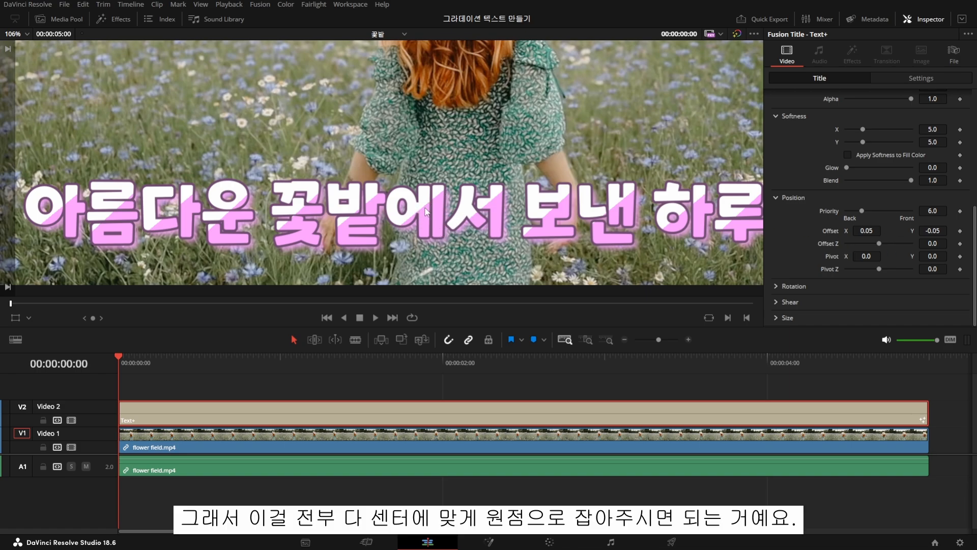
click(871, 232)
key(BackSpace)
key(Tab)
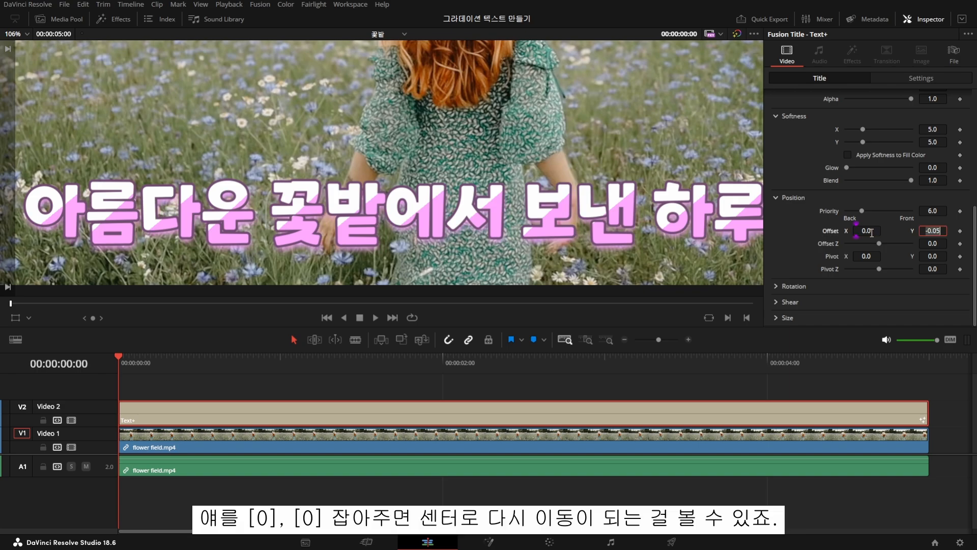
text(0)
key(Tab)
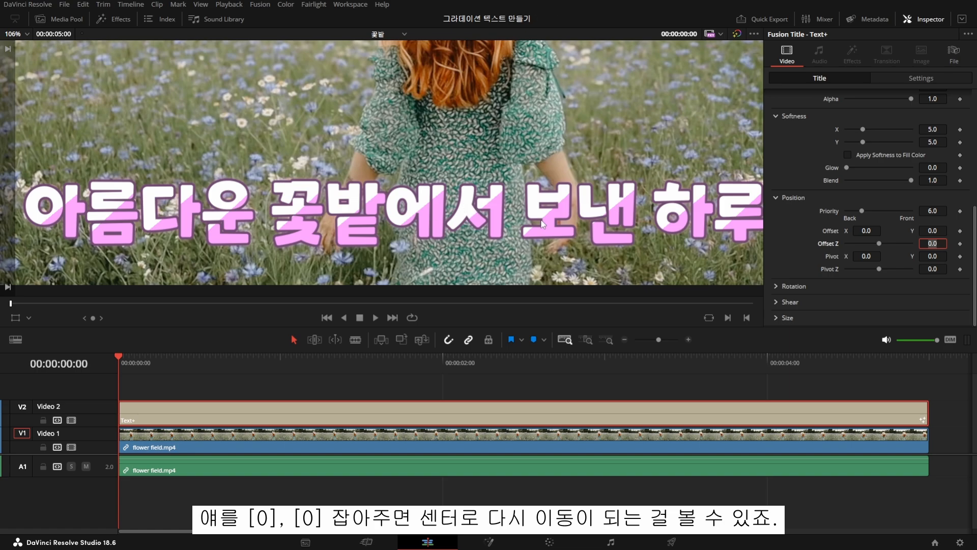
Step: Spread the shadow's blur with Softness X and Y at 20.0 and raise its Glow to 0.882
scroll(830, 268, up, 3)
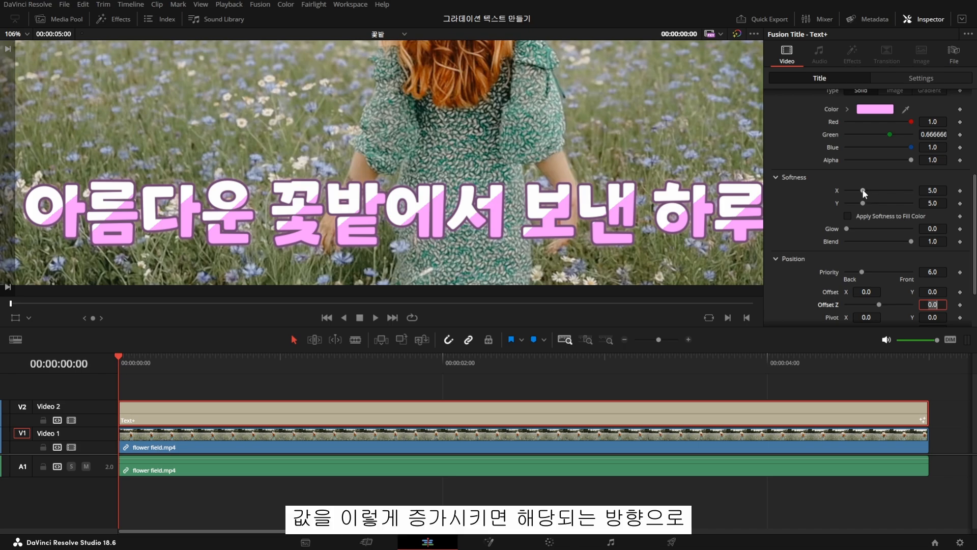
drag(864, 189, 920, 203)
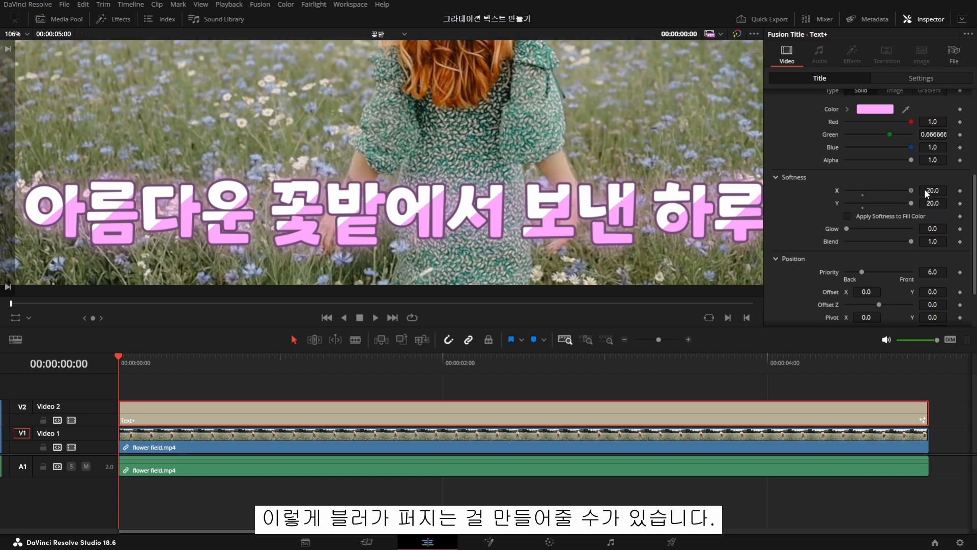
drag(903, 191, 915, 191)
drag(847, 228, 902, 228)
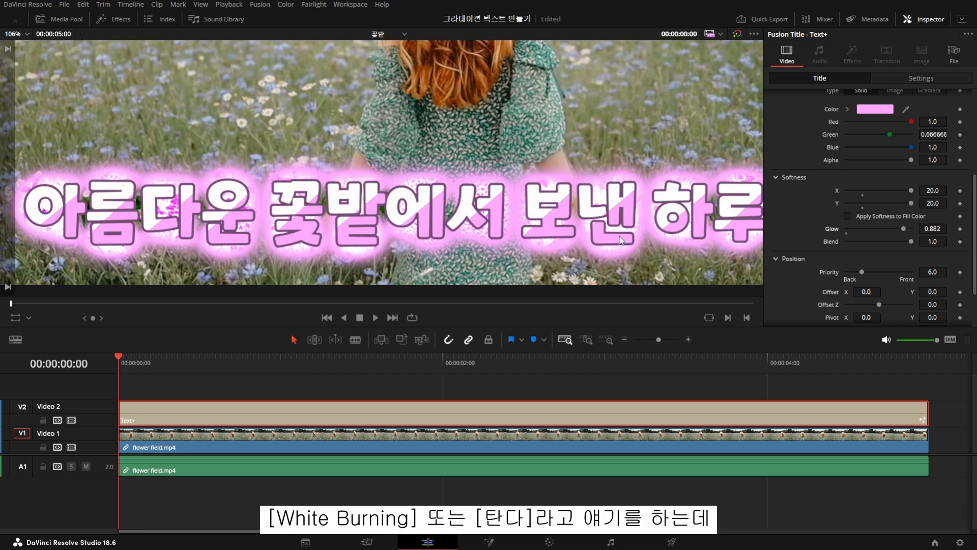
Step: Reduce the Glow of the title's pink shadow to 0.37
drag(903, 228, 869, 228)
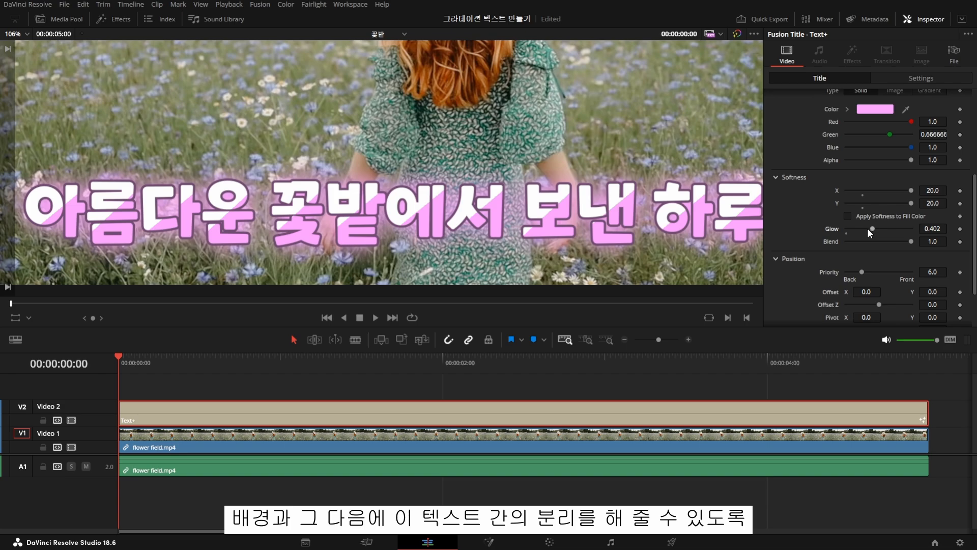
mouse_move(867, 232)
mouse_down()
mouse_move(859, 228)
mouse_move(871, 229)
mouse_up()
scroll(440, 208, down, 3)
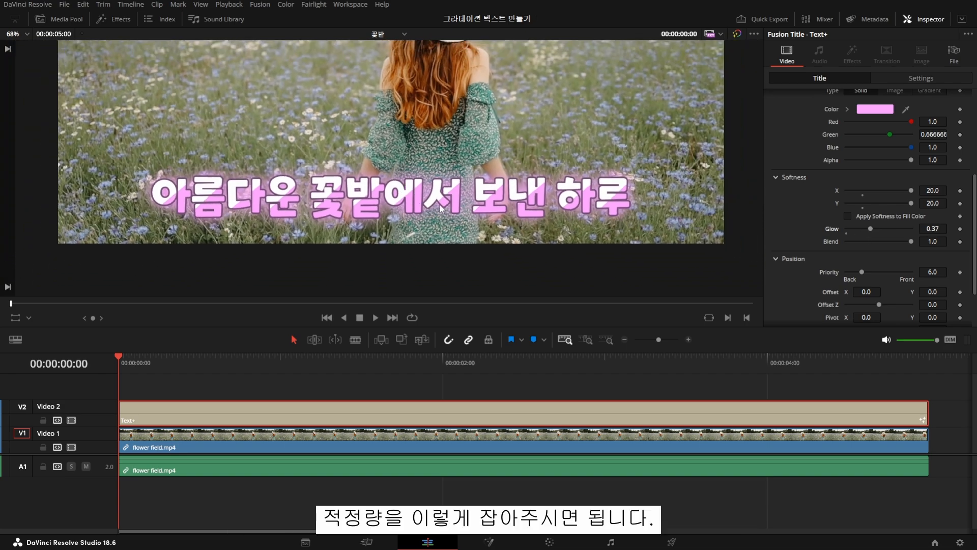
scroll(324, 209, up, 2)
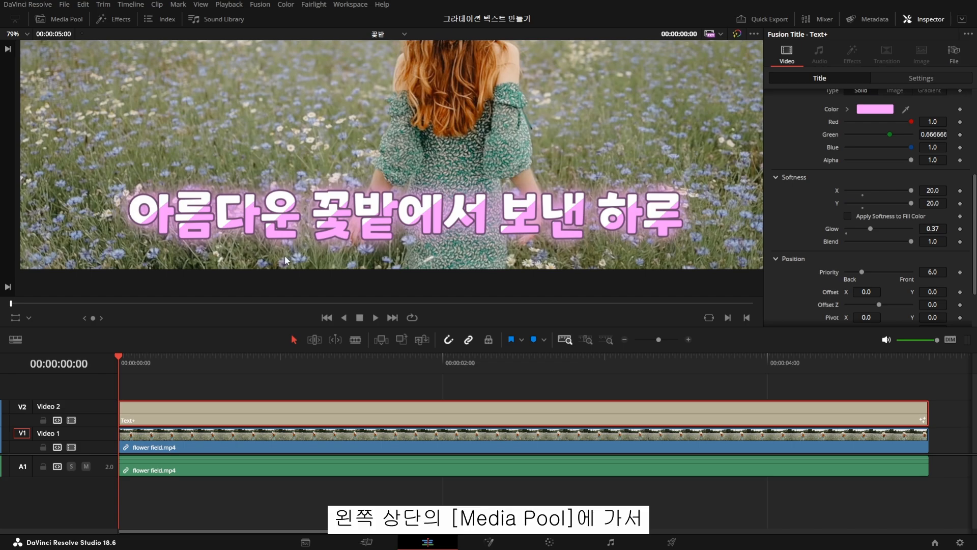
Step: Place the flower illustration 10.png from the media pool on a new video track above the title, starting at 00:00:00:00
click(60, 19)
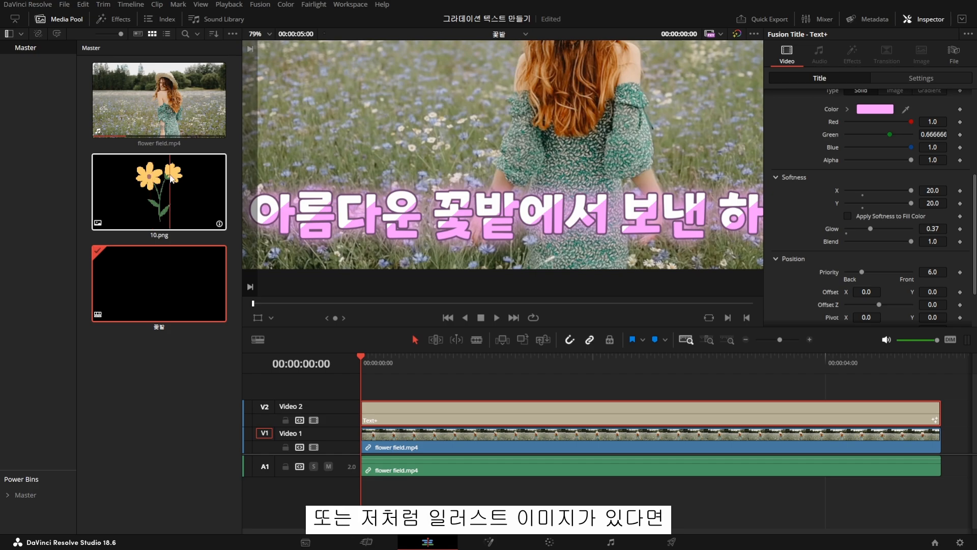
click(146, 205)
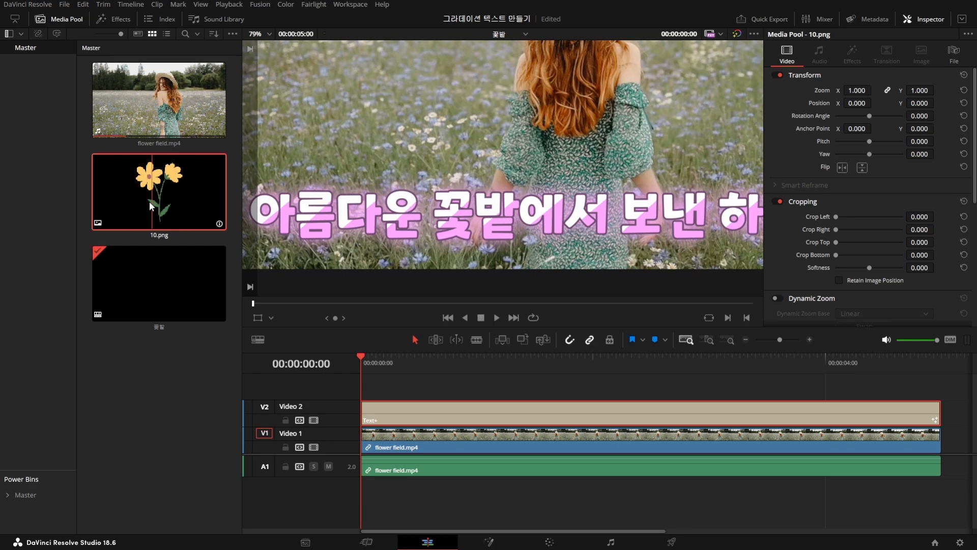
drag(148, 201, 368, 400)
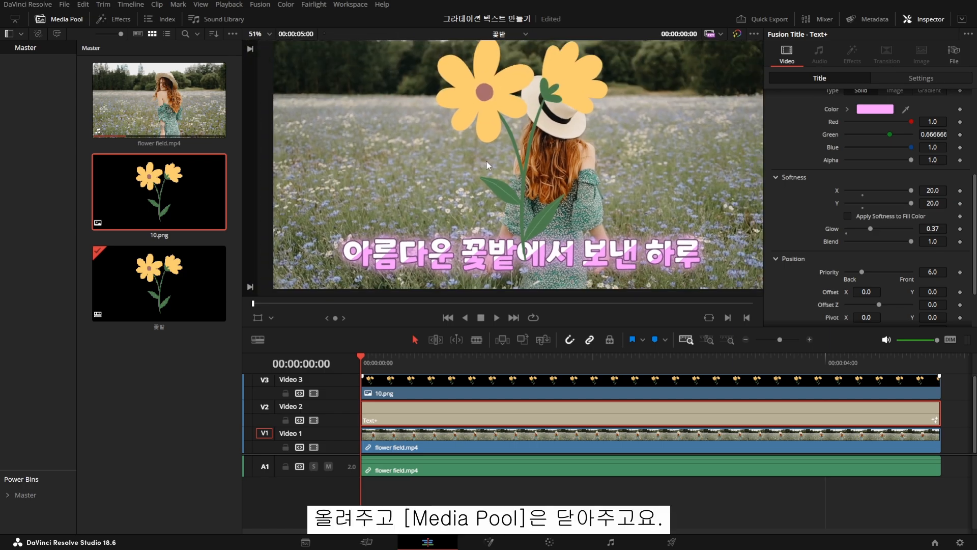
click(67, 19)
key(shift+z)
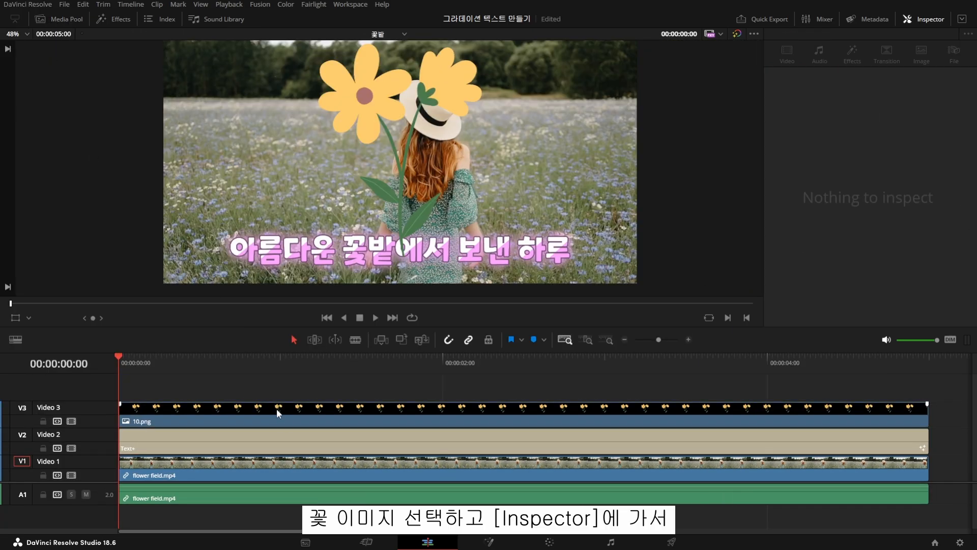
Step: Scale the flower image to a Zoom of 0.290 and set its Position to X -670 and Y -371, beside the title's first letter
click(279, 412)
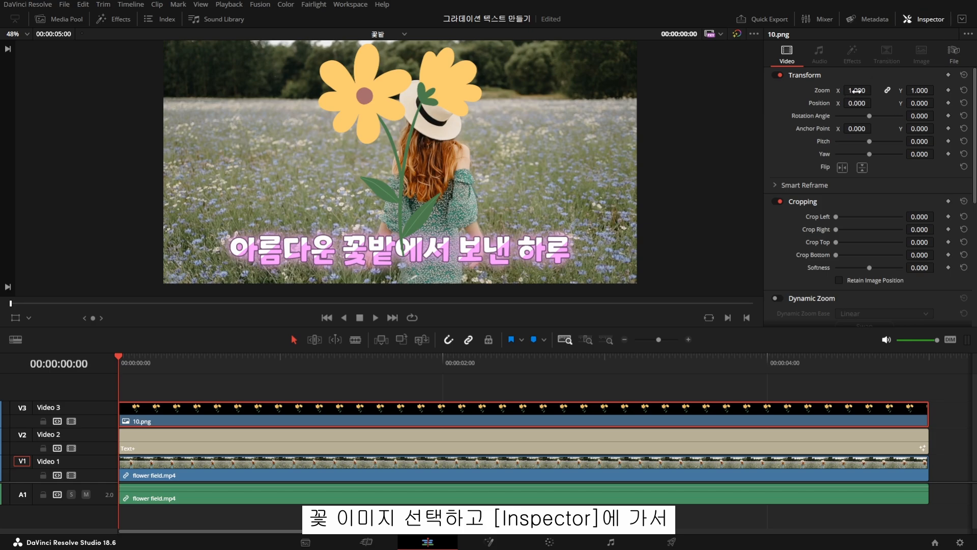
drag(857, 90, 877, 91)
drag(238, 266, 240, 250)
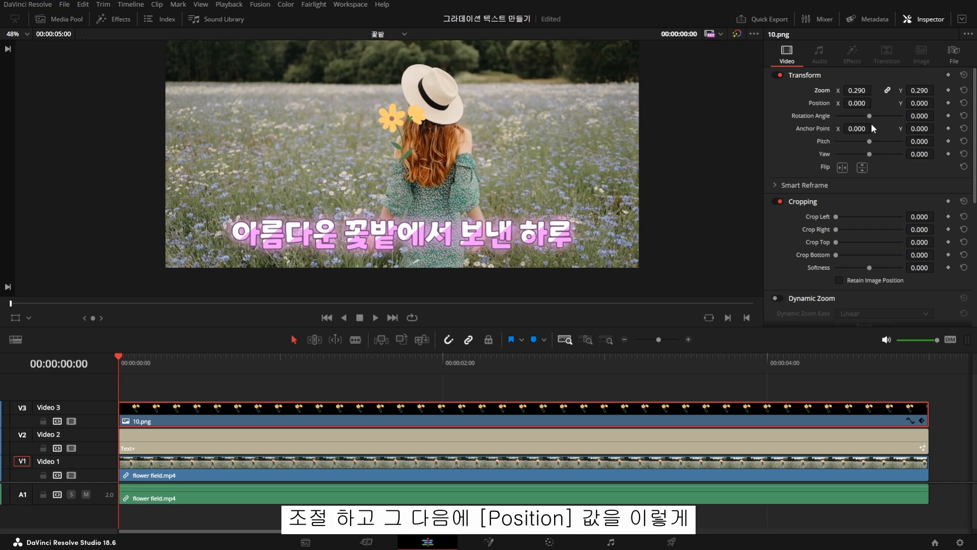
drag(863, 103, 521, 103)
drag(920, 103, 728, 105)
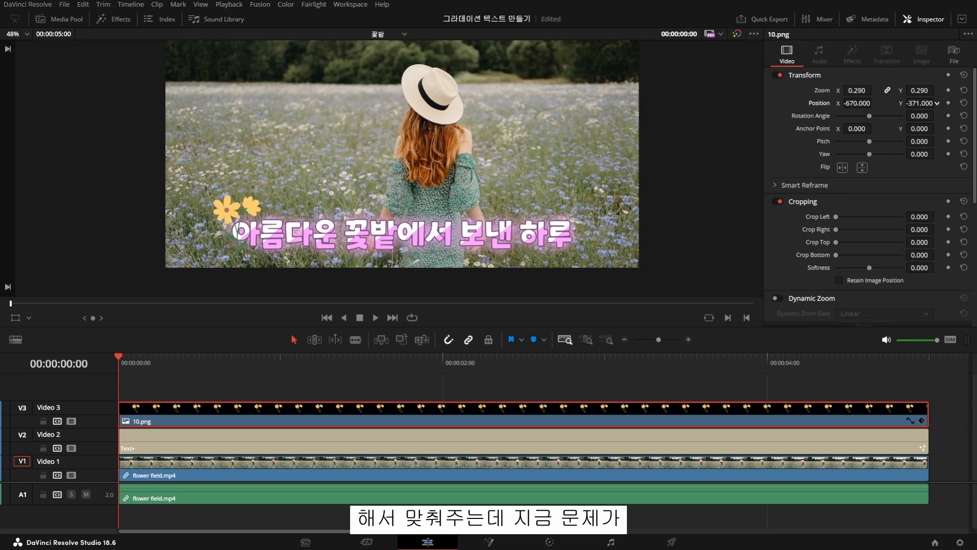
Step: Move the flower image's track down one level so the flower sits behind the Text+ title
scroll(274, 163, up, 5)
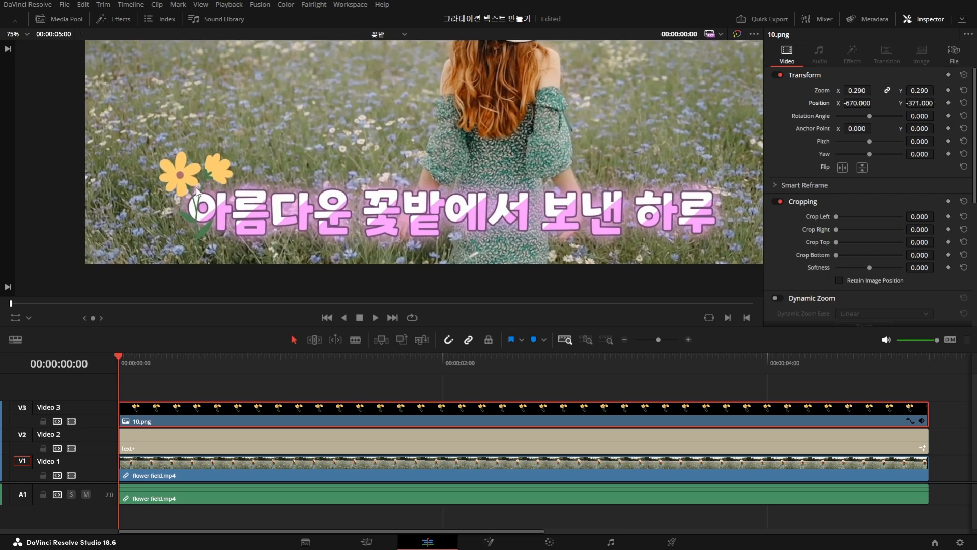
scroll(164, 179, up, 2)
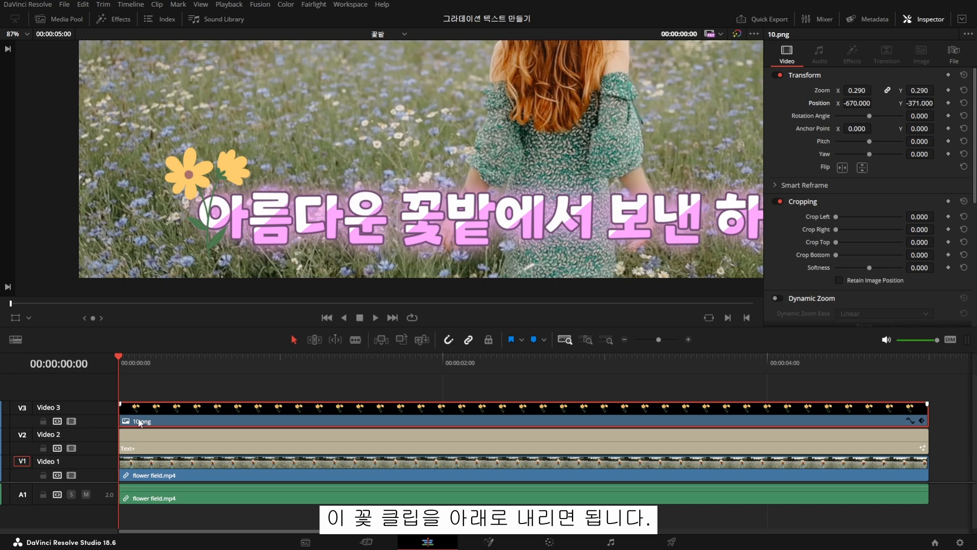
right_click(99, 415)
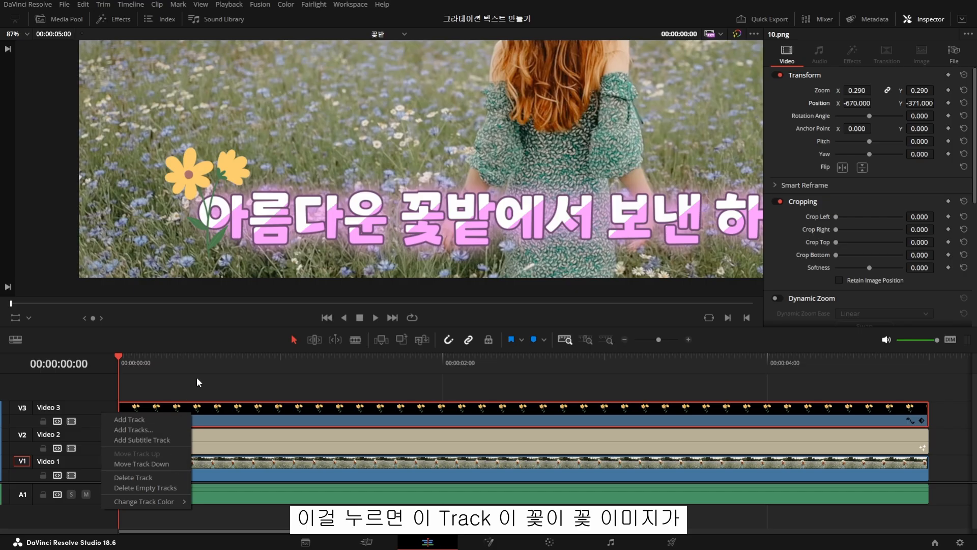
click(153, 464)
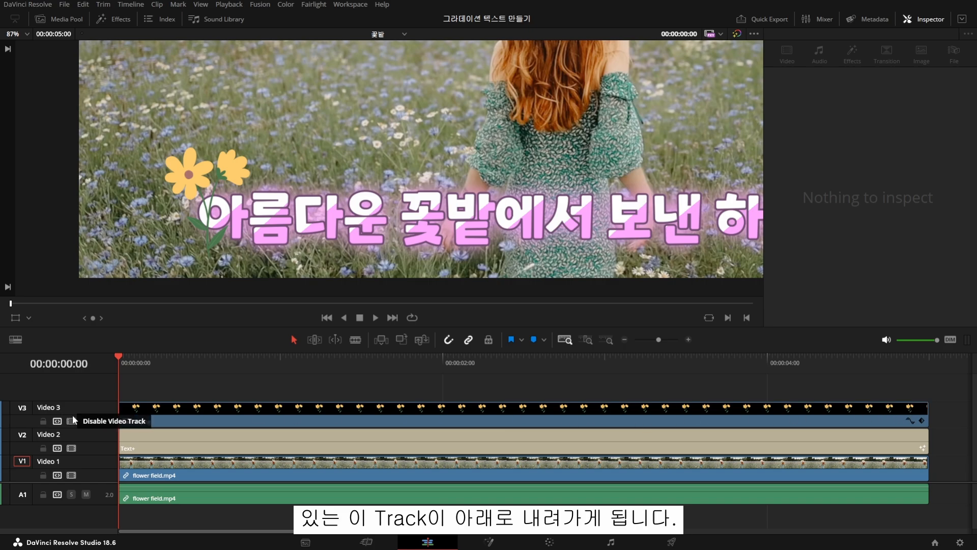
click(151, 417)
right_click(87, 414)
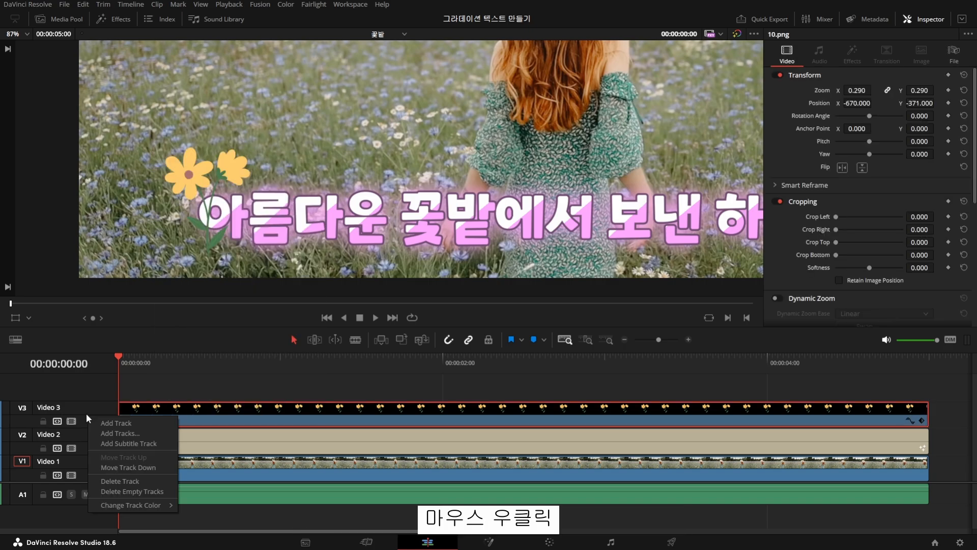
click(138, 468)
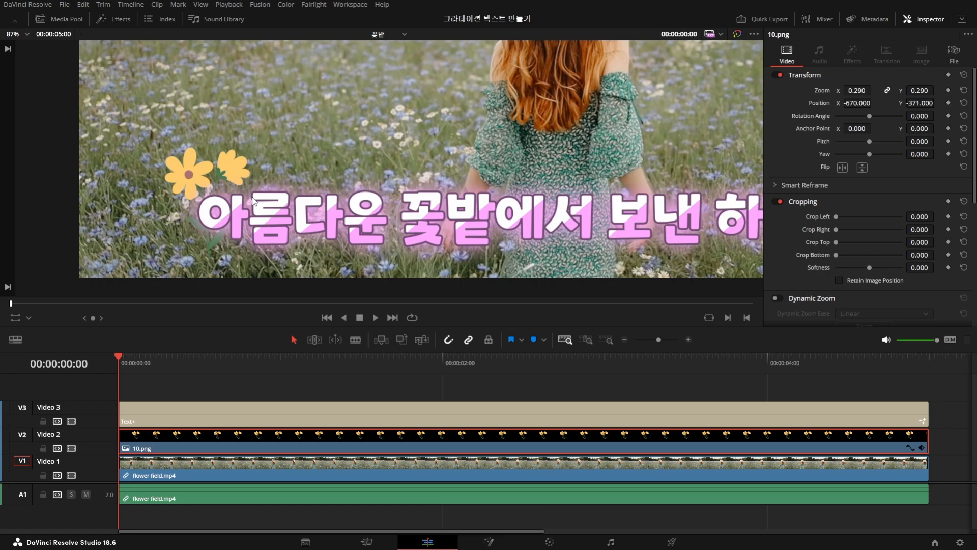
Step: Play back the timeline to review the finished title and flower over the whole video frame
scroll(220, 211, down, 2)
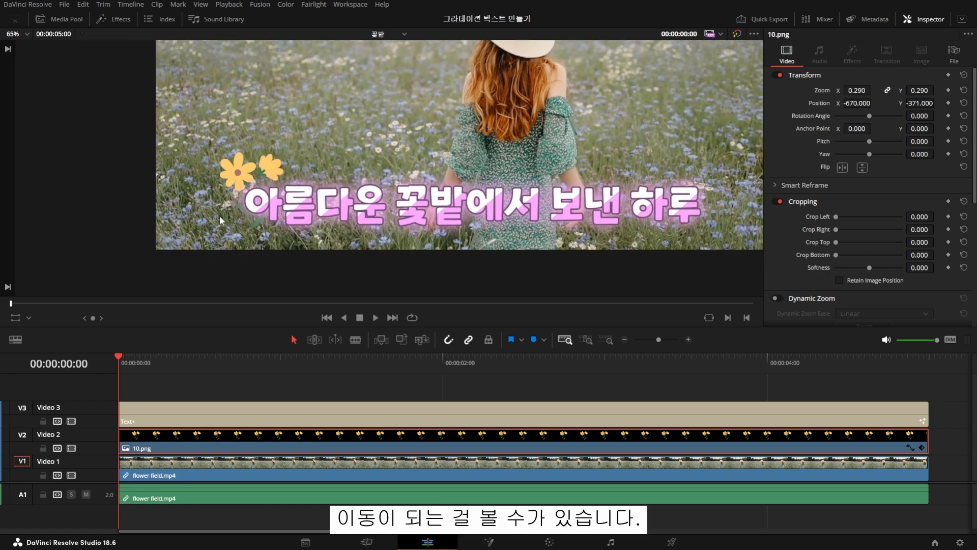
scroll(323, 246, down, 1)
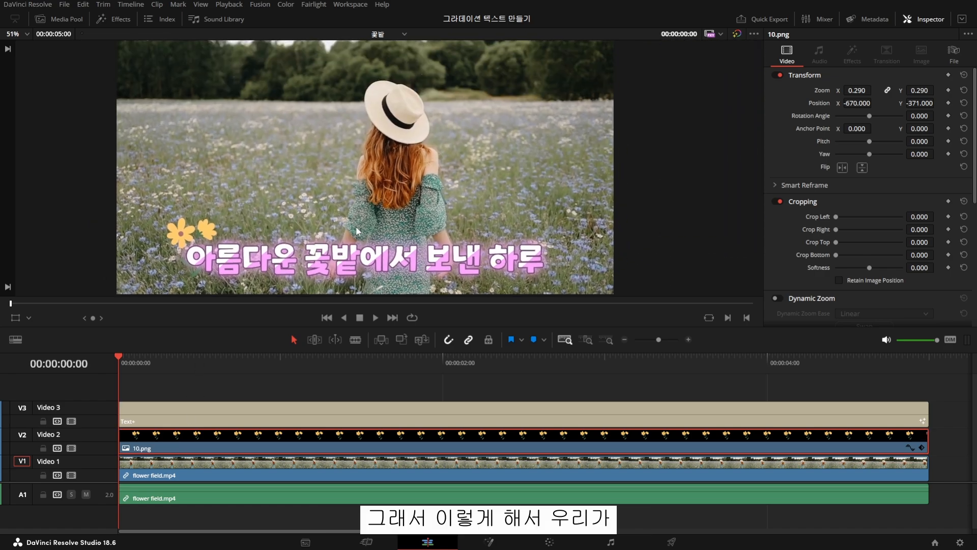
scroll(356, 229, down, 3)
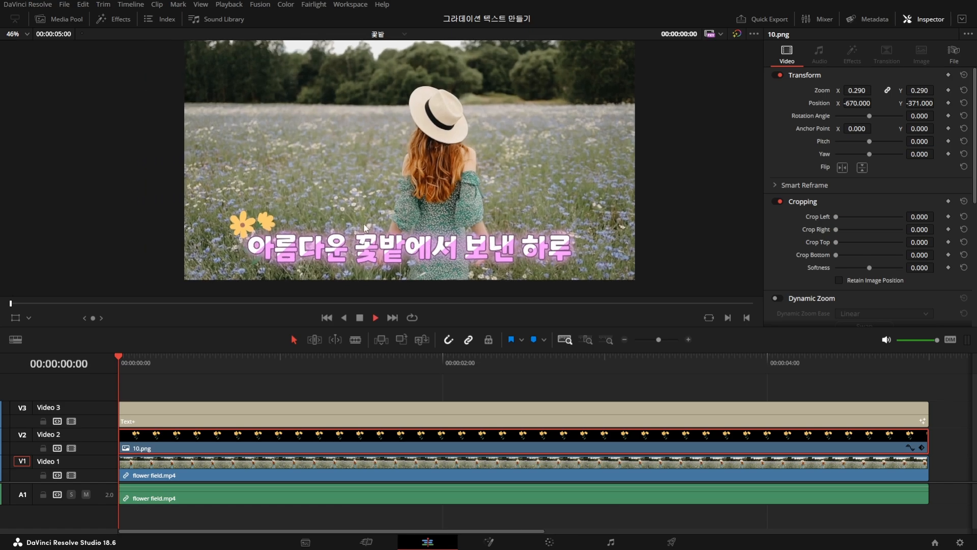
click(402, 260)
key(space)
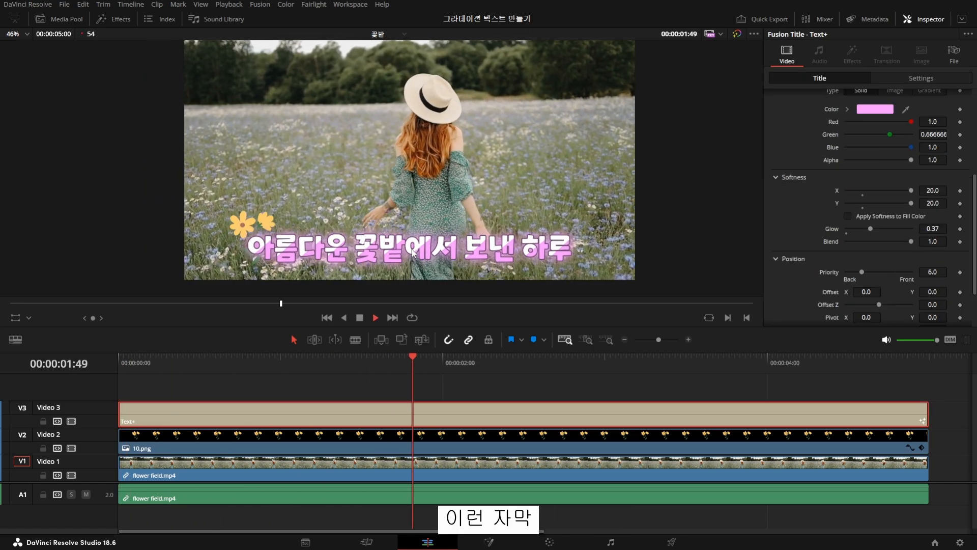
scroll(383, 137, down, 2)
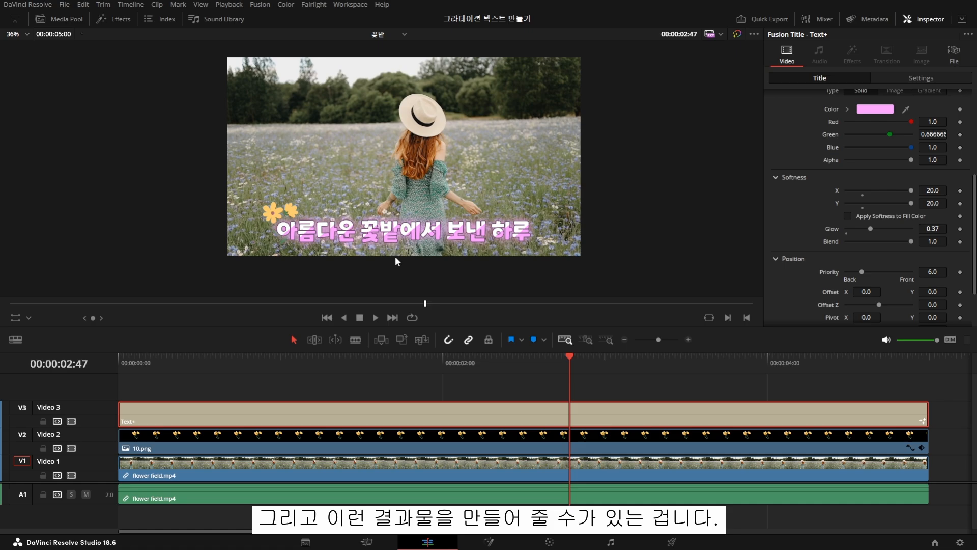
key(space)
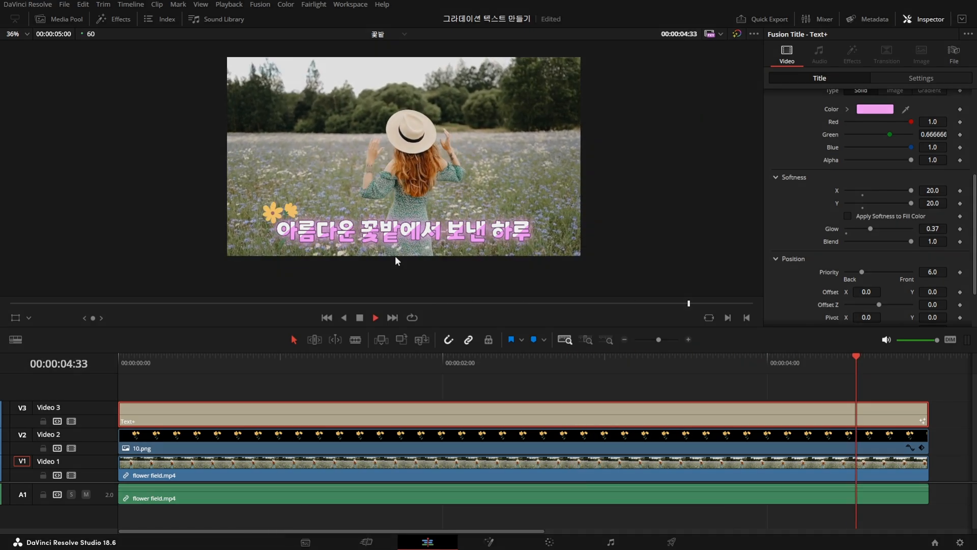